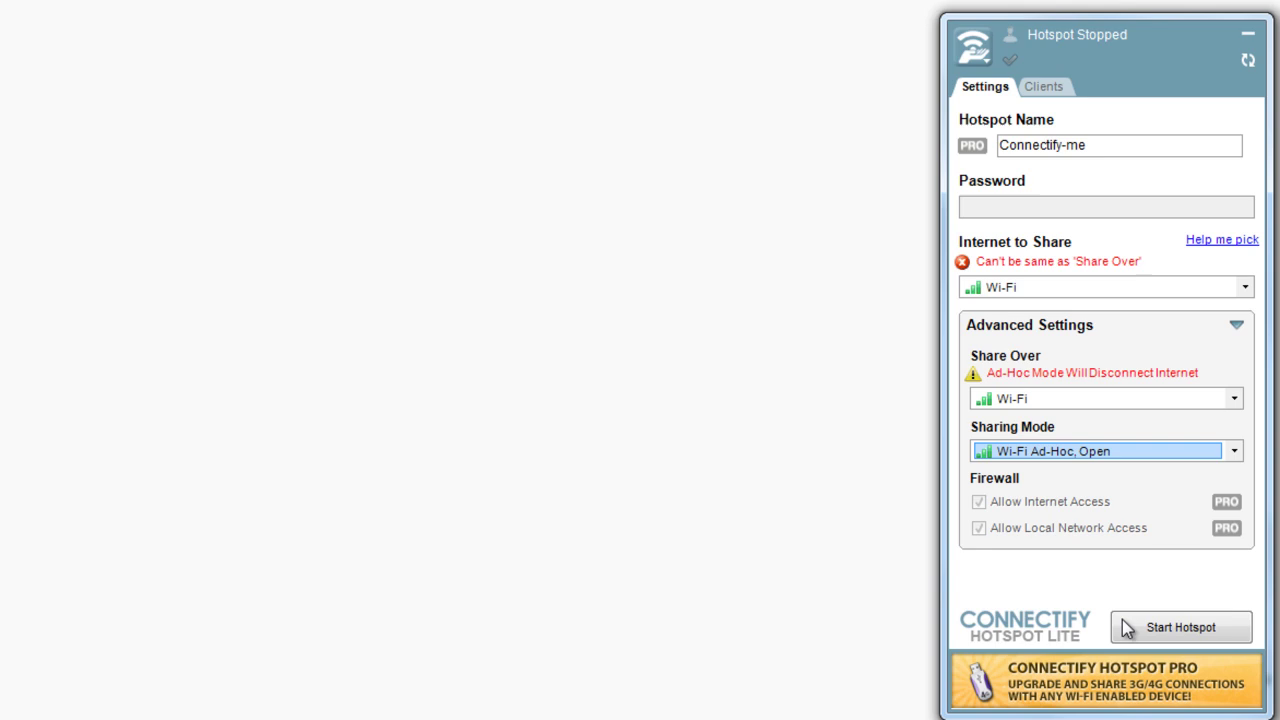
Step: Try to start the Connectify-me hotspot with Wi-Fi as both the shared internet and the Share Over adapter
click(1182, 632)
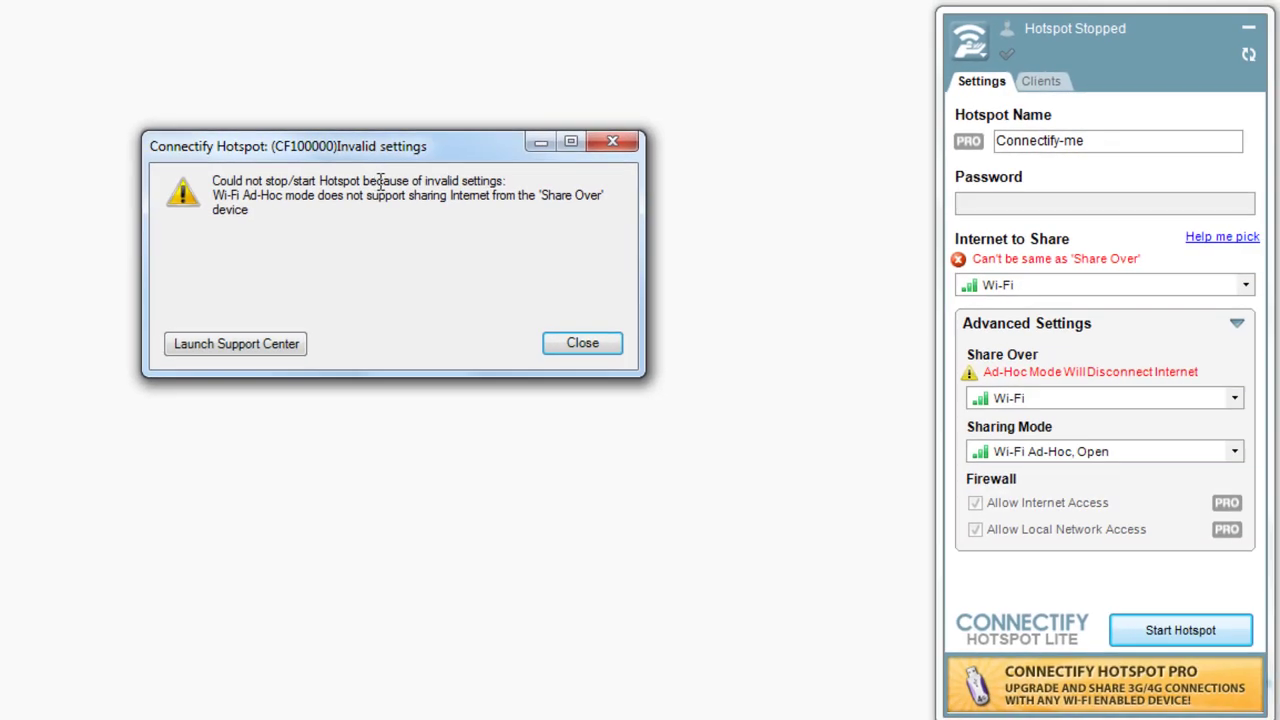
drag(418, 157, 534, 38)
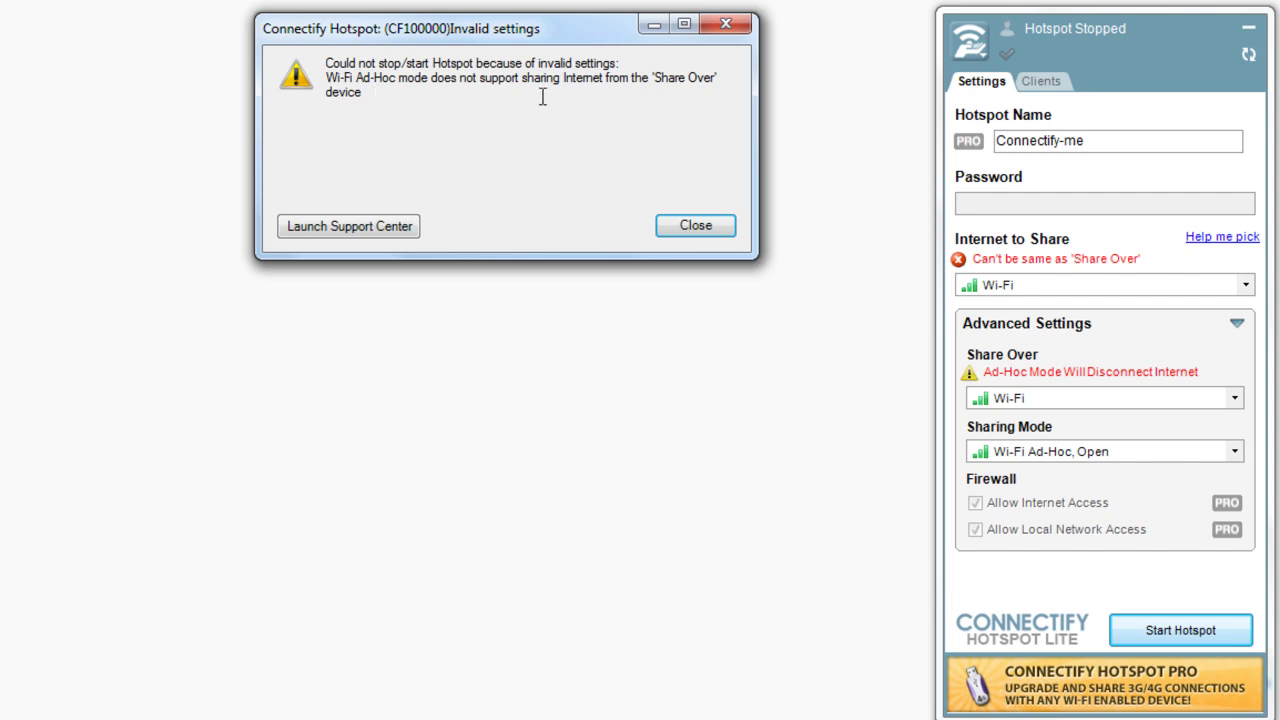
click(697, 226)
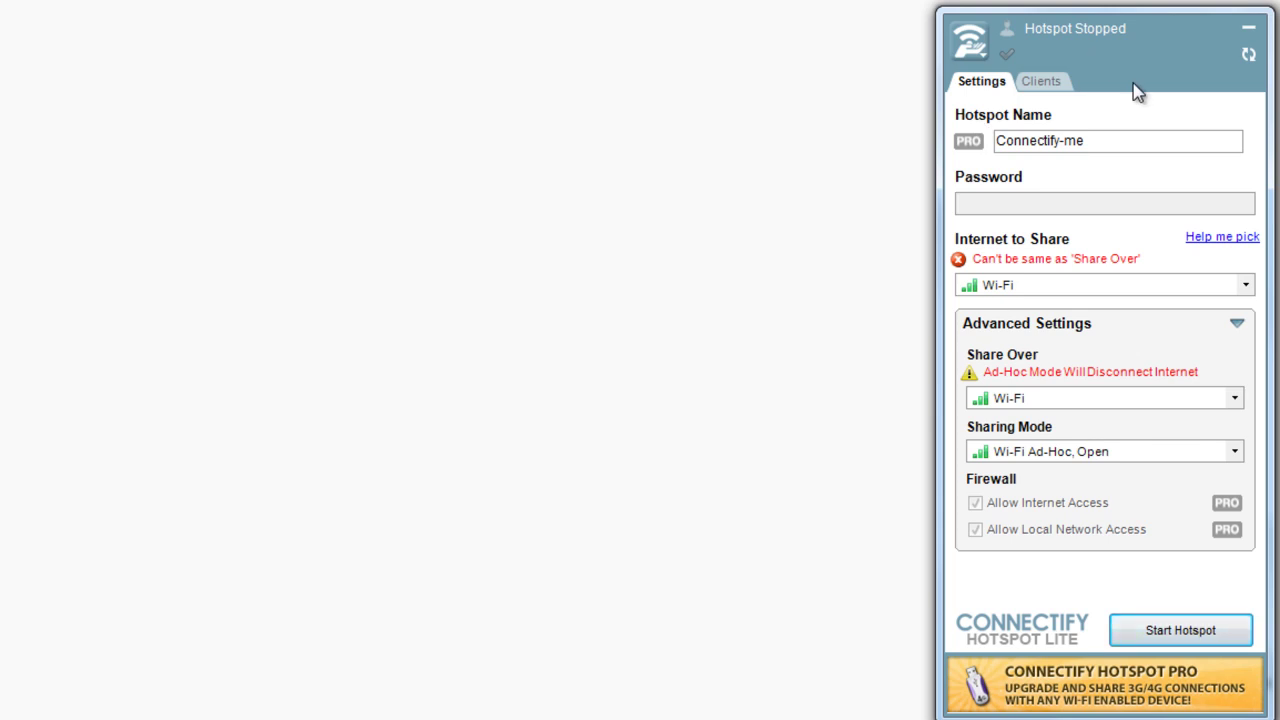
Step: Choose Wi-Fi Ad-Hoc, Open as the sharing mode and try to start the hotspot again
click(1245, 335)
click(1238, 326)
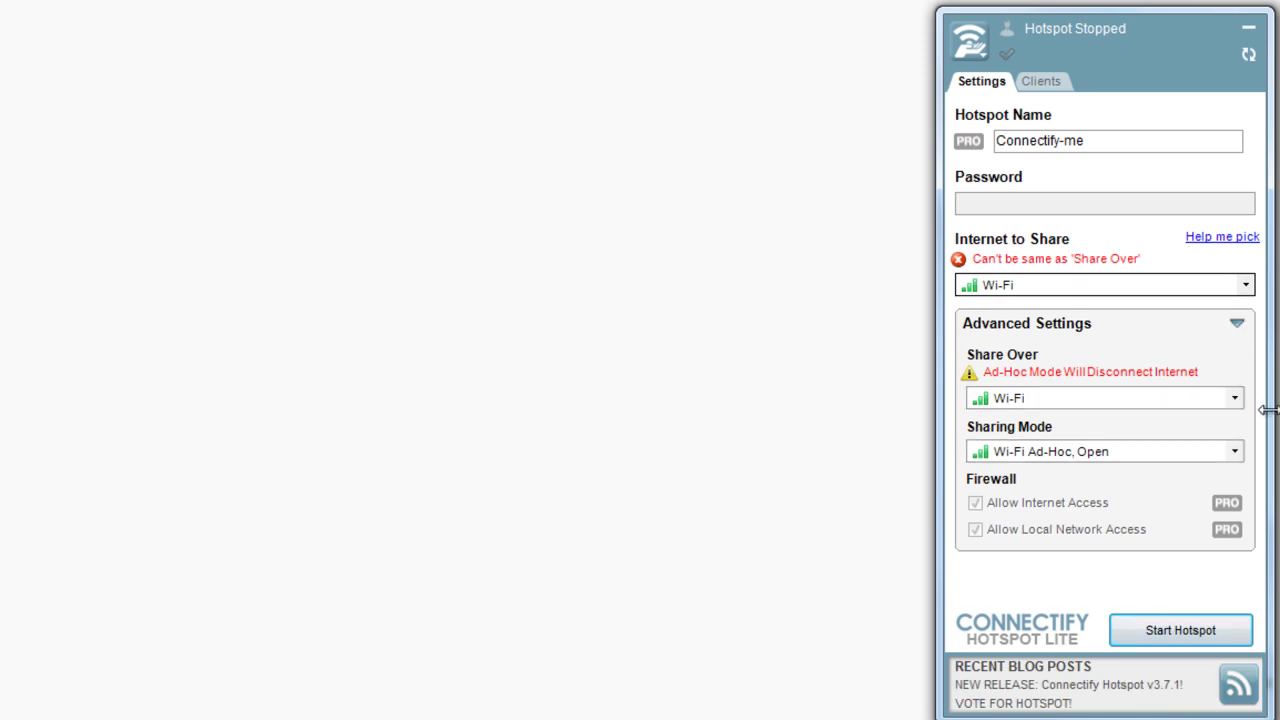
click(1066, 455)
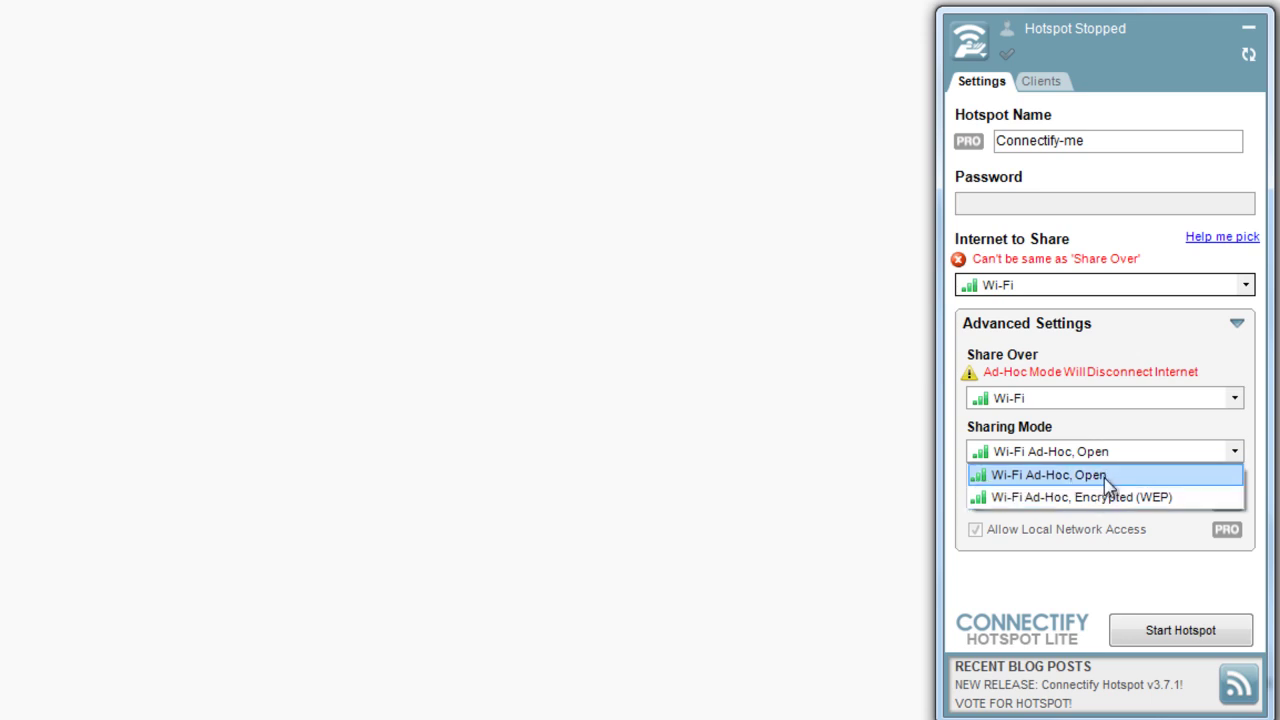
key(Return)
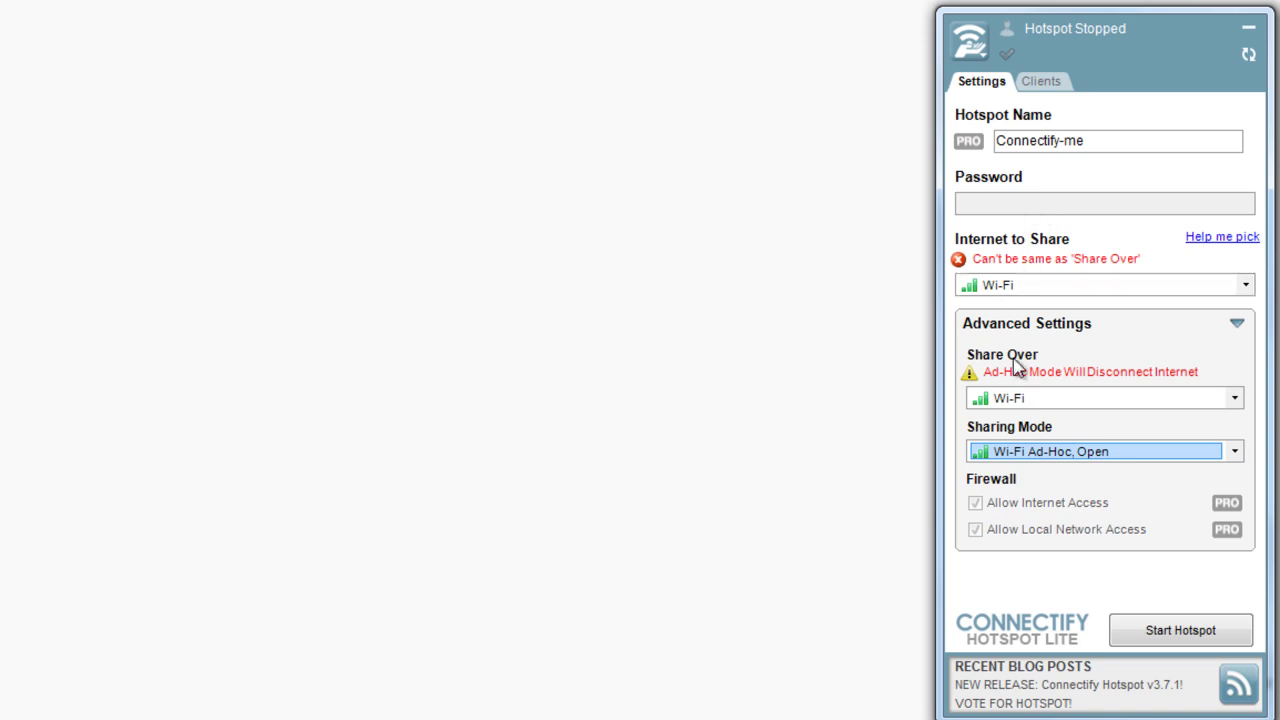
click(1165, 632)
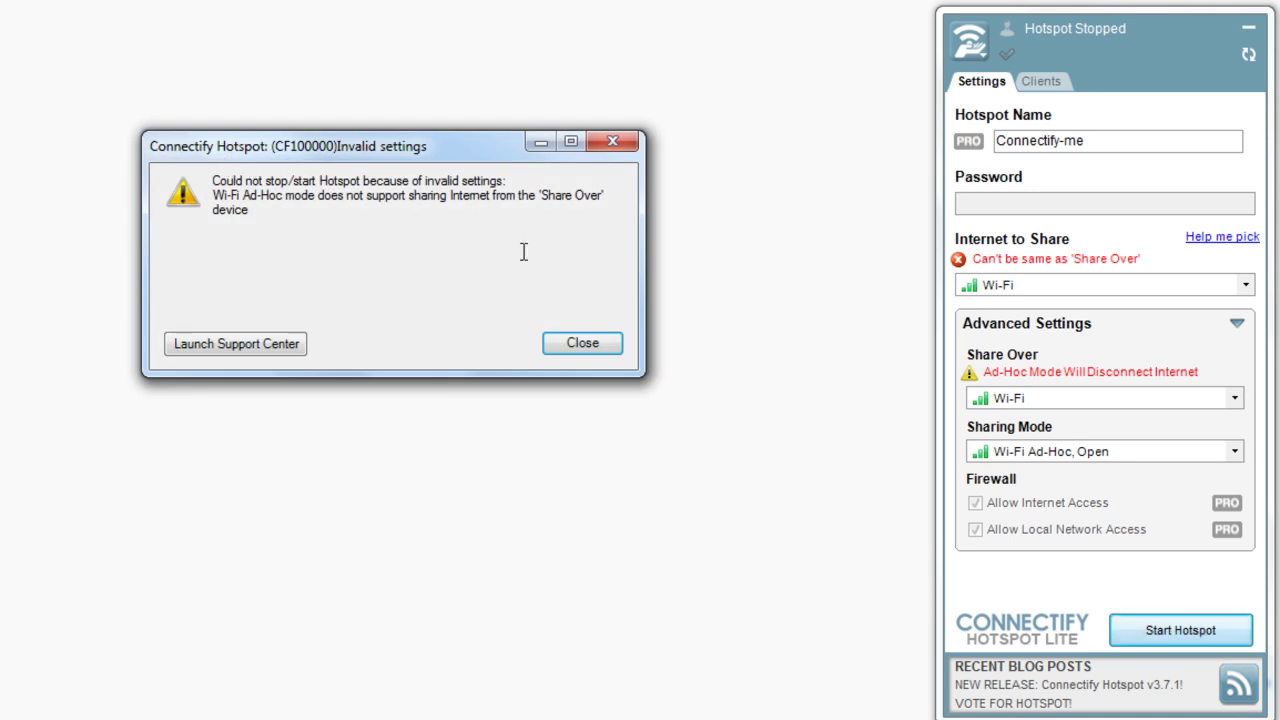
click(581, 344)
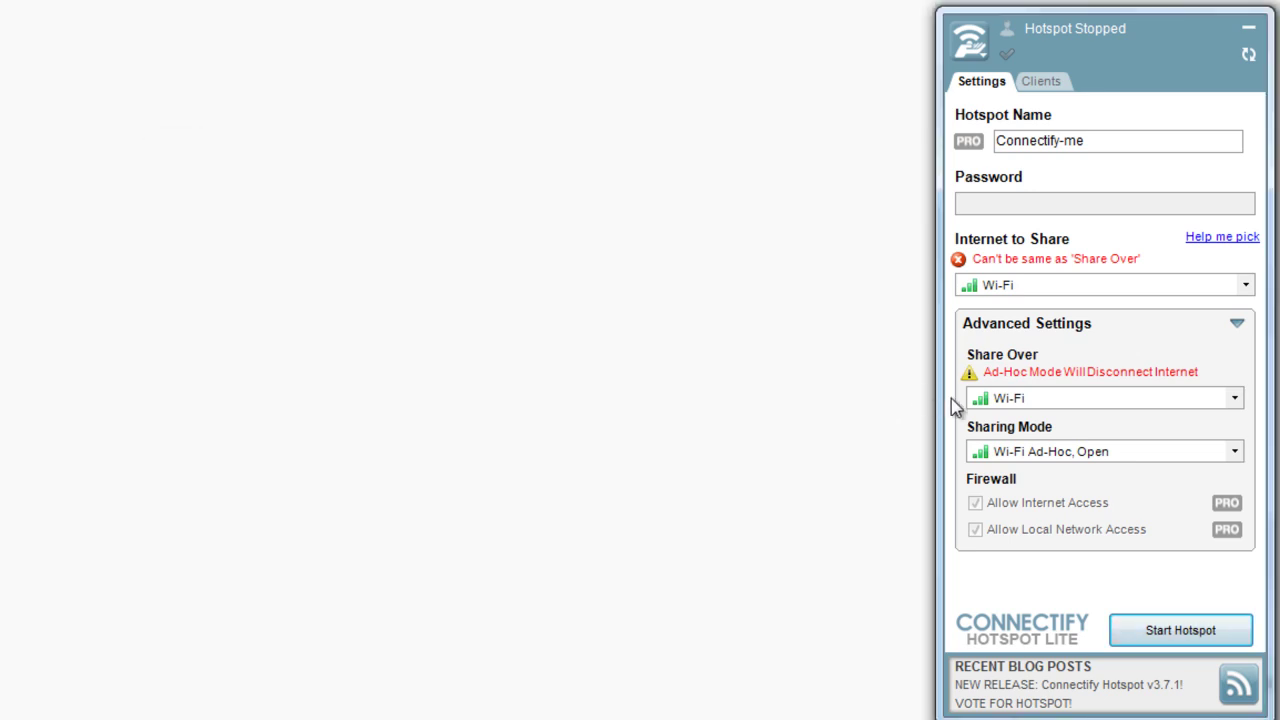
Step: Check which sharing modes are offered for the Wi-Fi adapter
click(1068, 456)
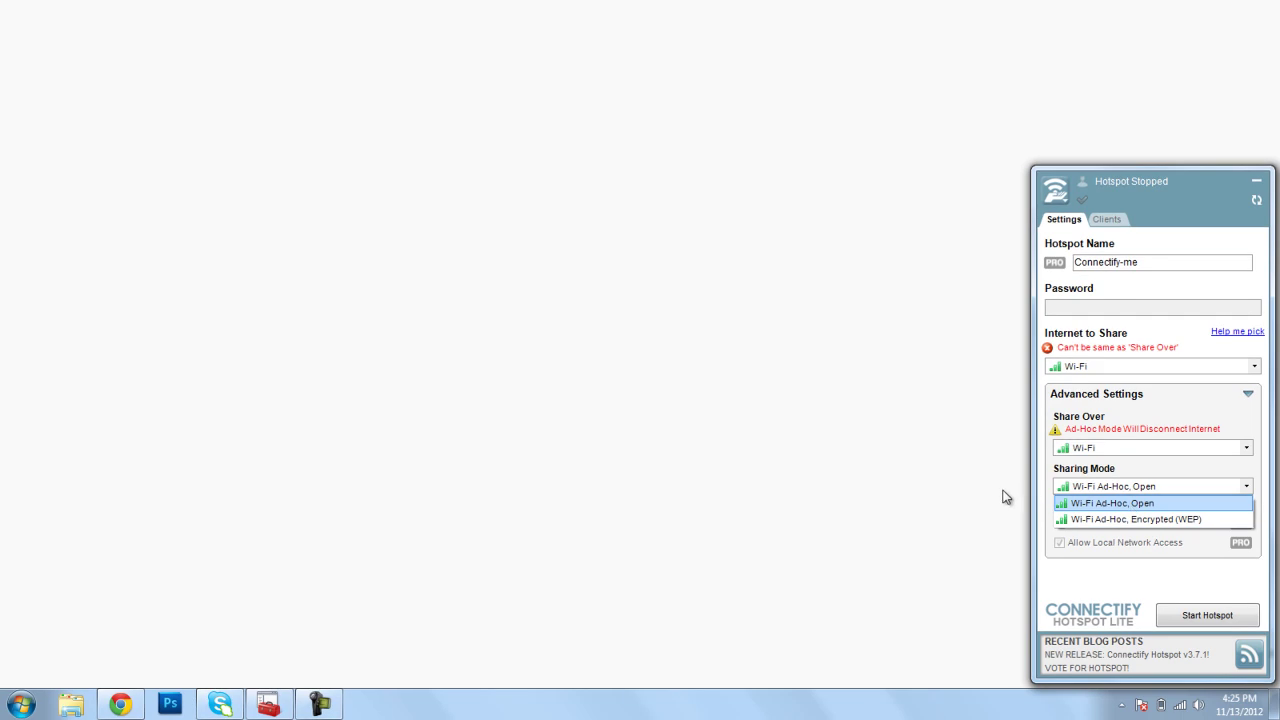
click(1003, 497)
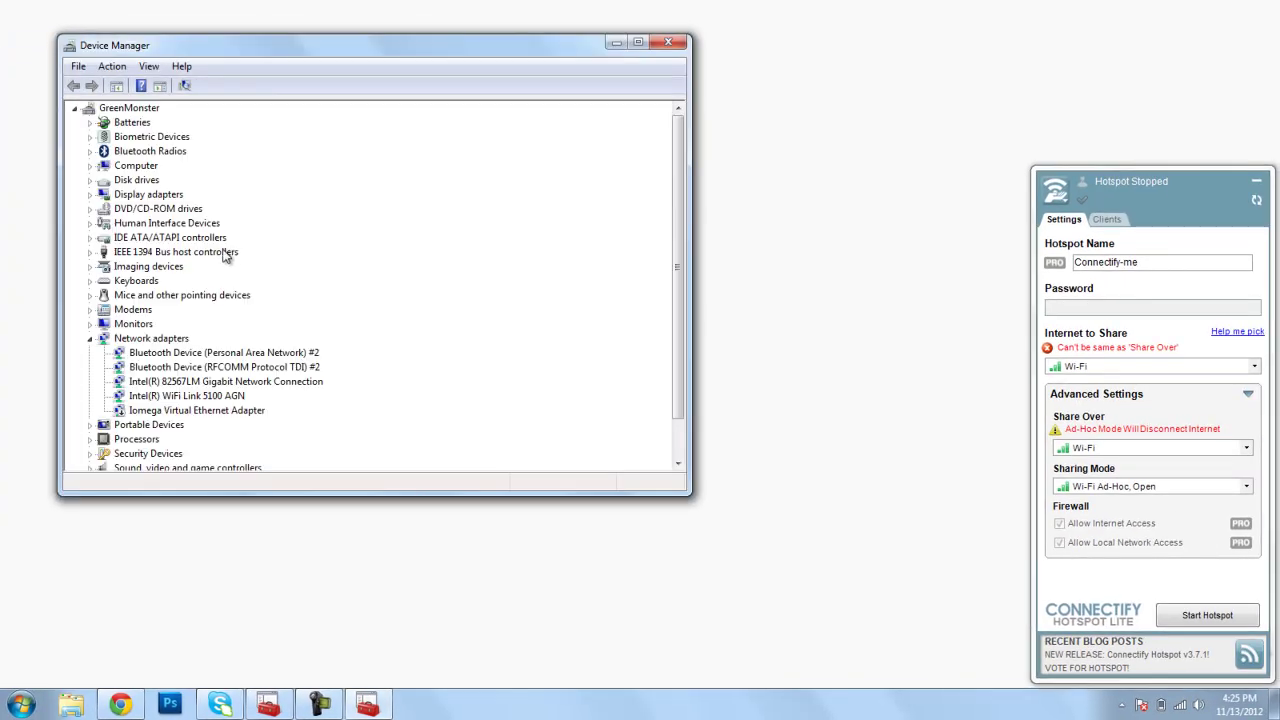
Step: Go through the network adapters in Device Manager and open the properties of the Intel(R) WiFi Link 5100 AGN
double_click(130, 339)
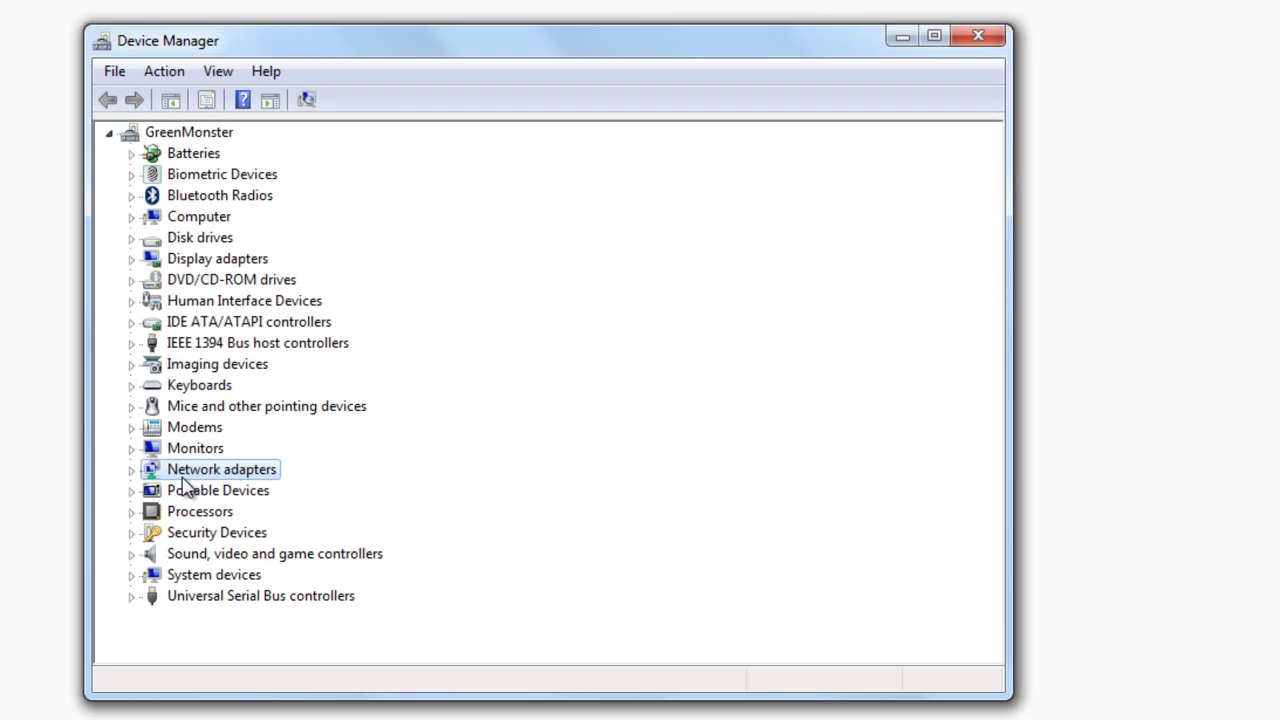
click(132, 474)
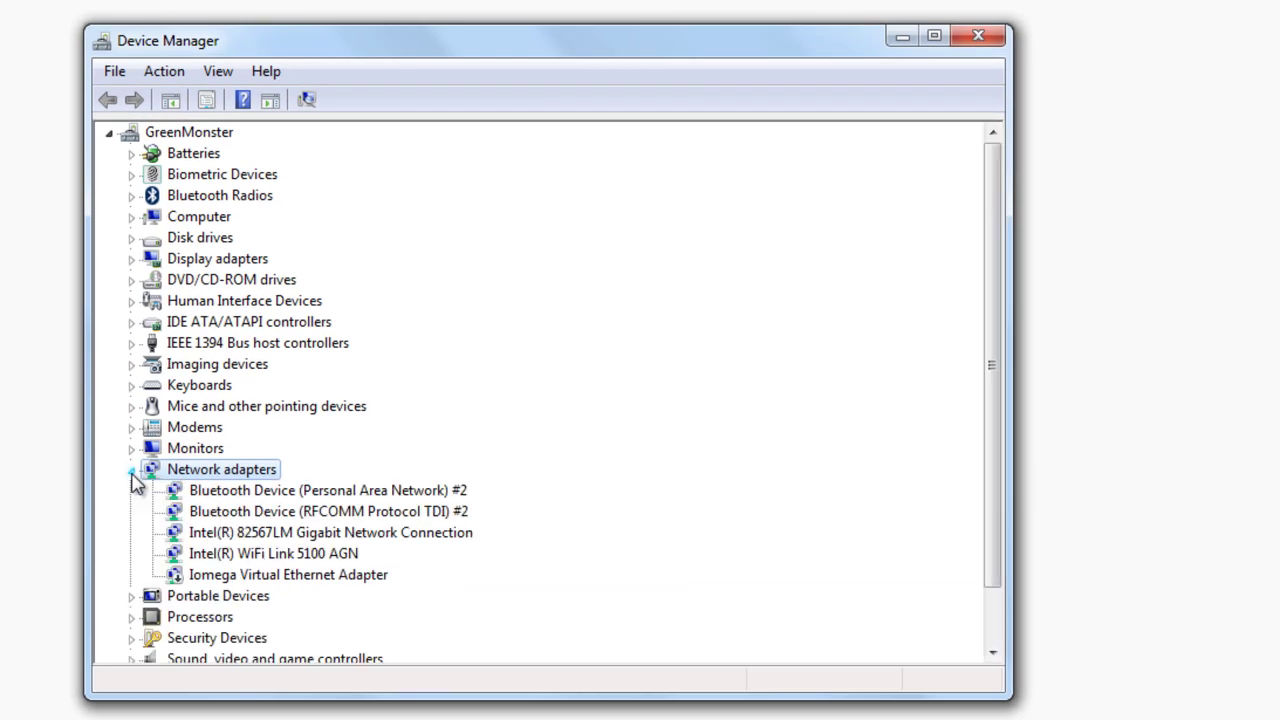
click(221, 494)
click(226, 512)
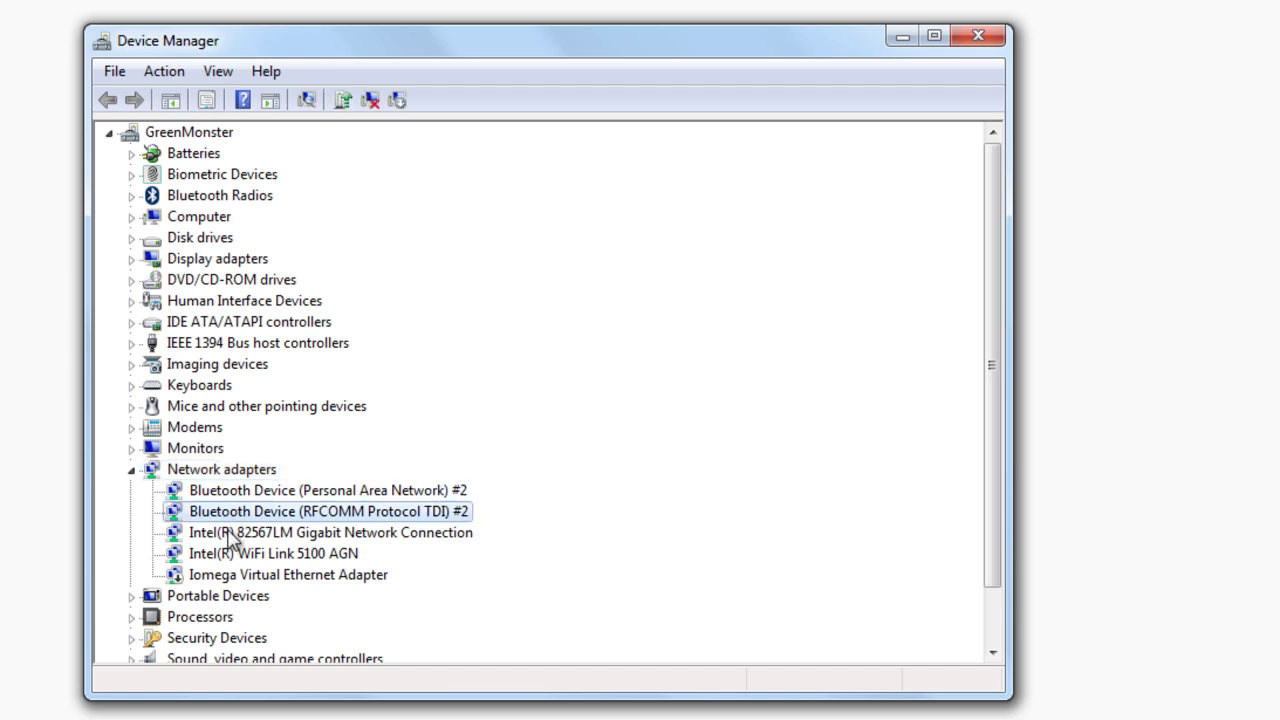
click(227, 532)
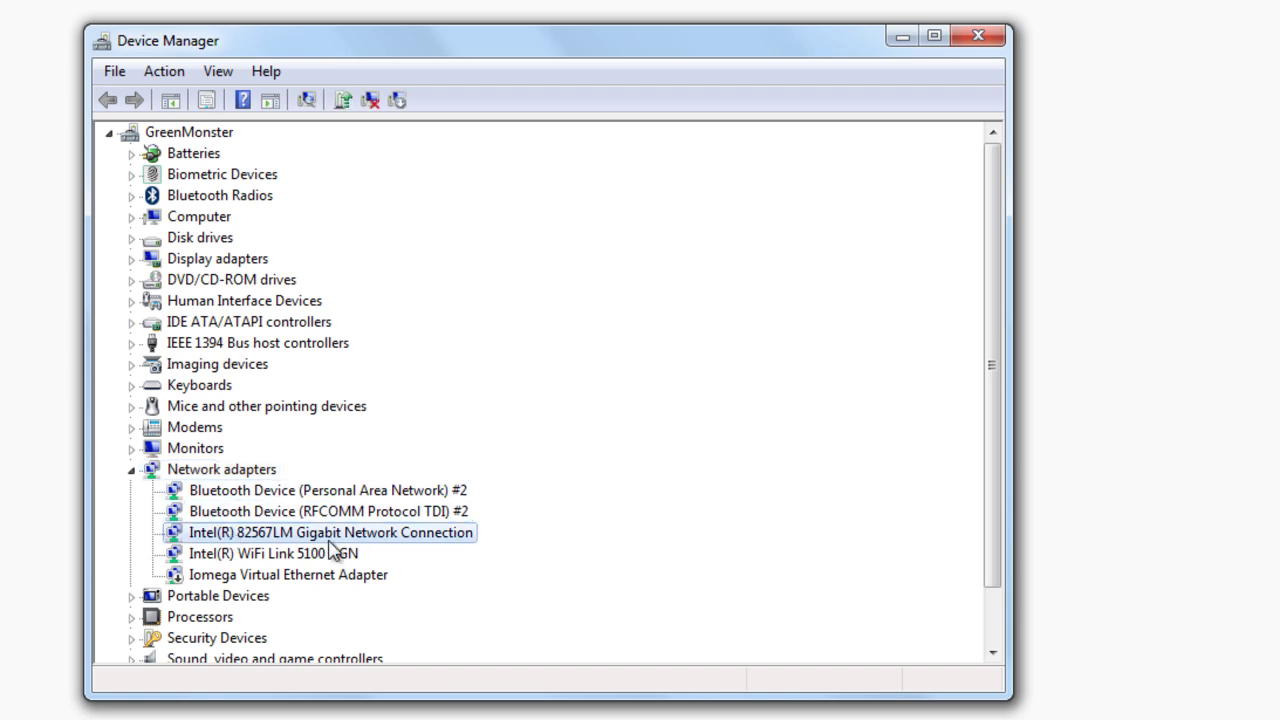
click(232, 555)
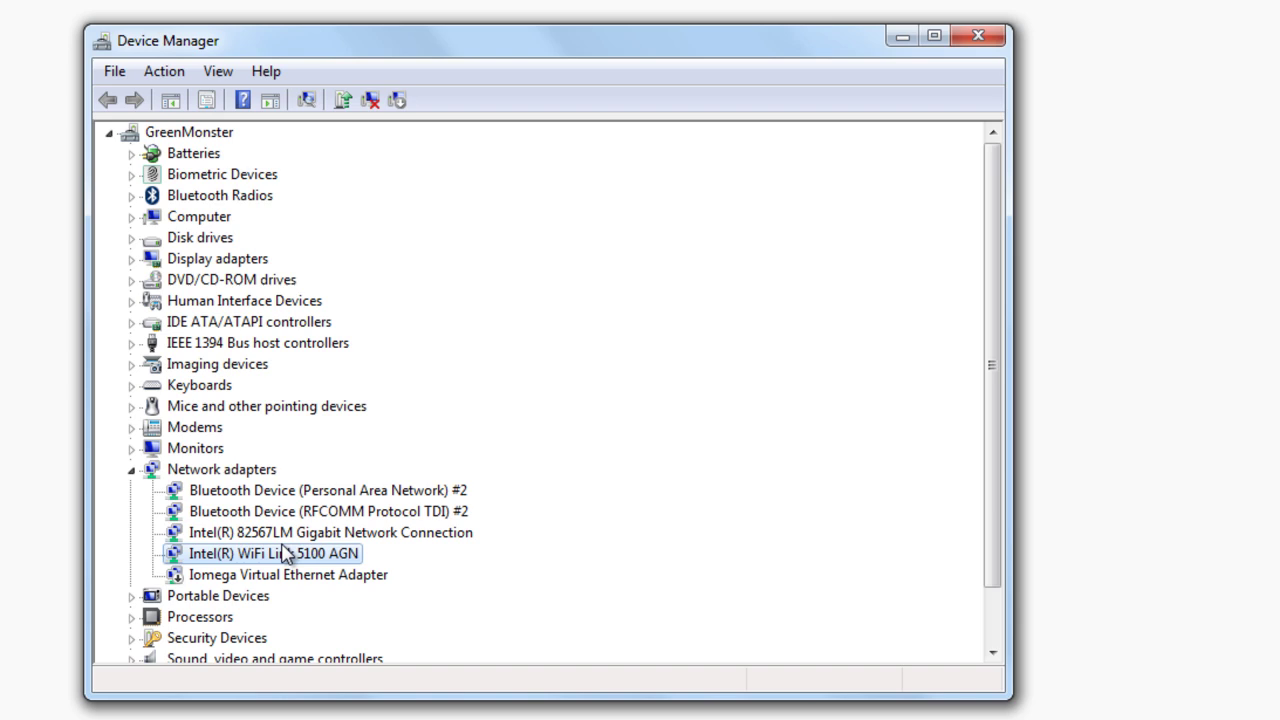
double_click(265, 531)
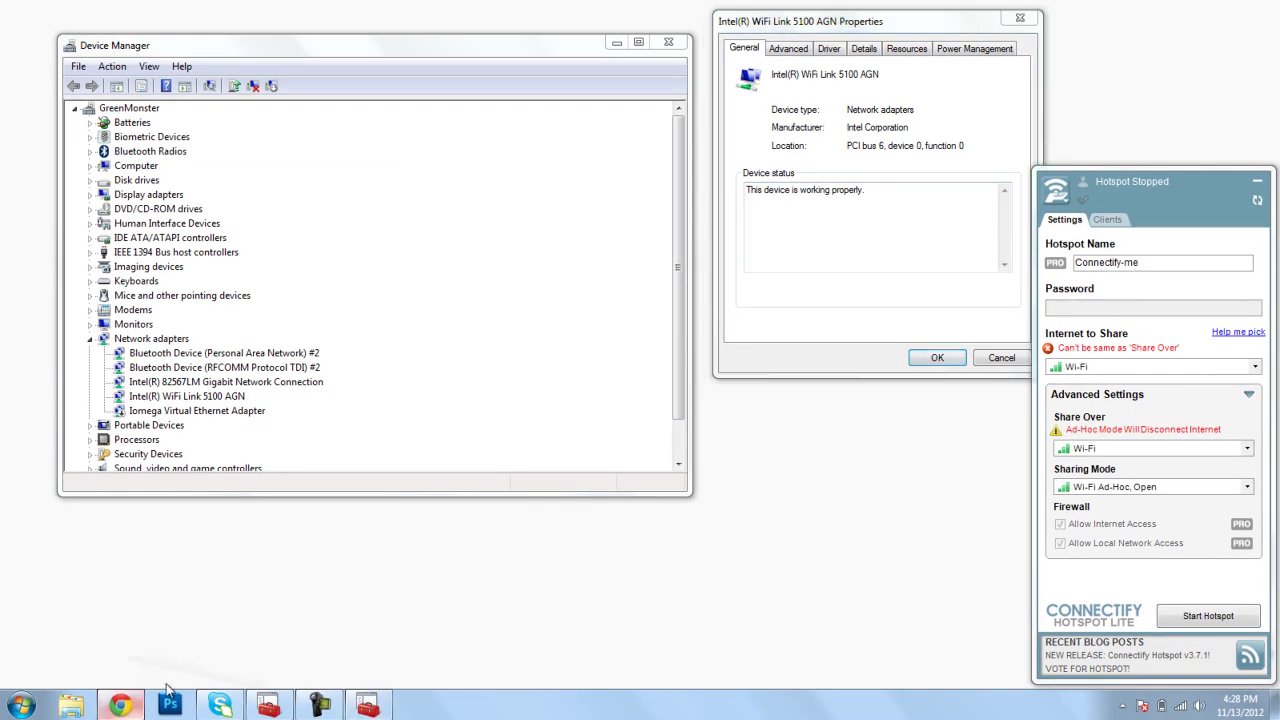
Step: Switch to Chrome and find the Intel Wi-Fi Link 5100 among the compatible devices on Connectify's "Is My Wi-Fi Card Supported?" page
click(122, 705)
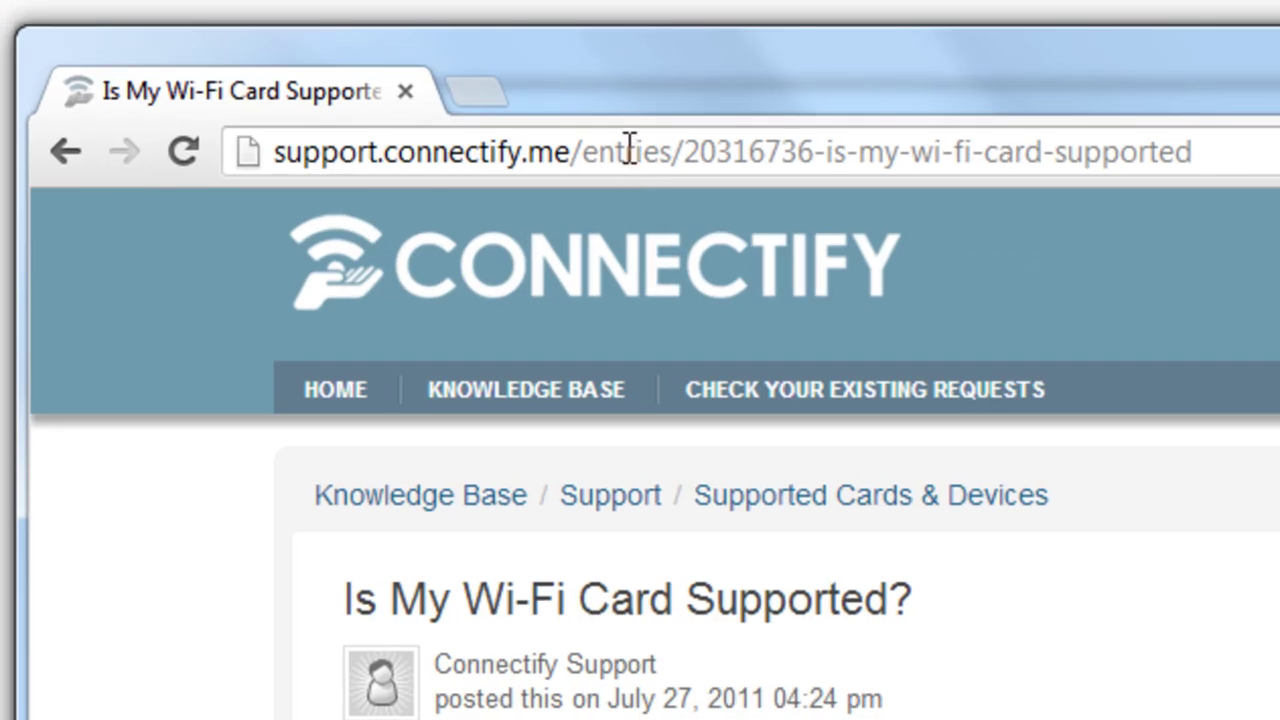
click(628, 152)
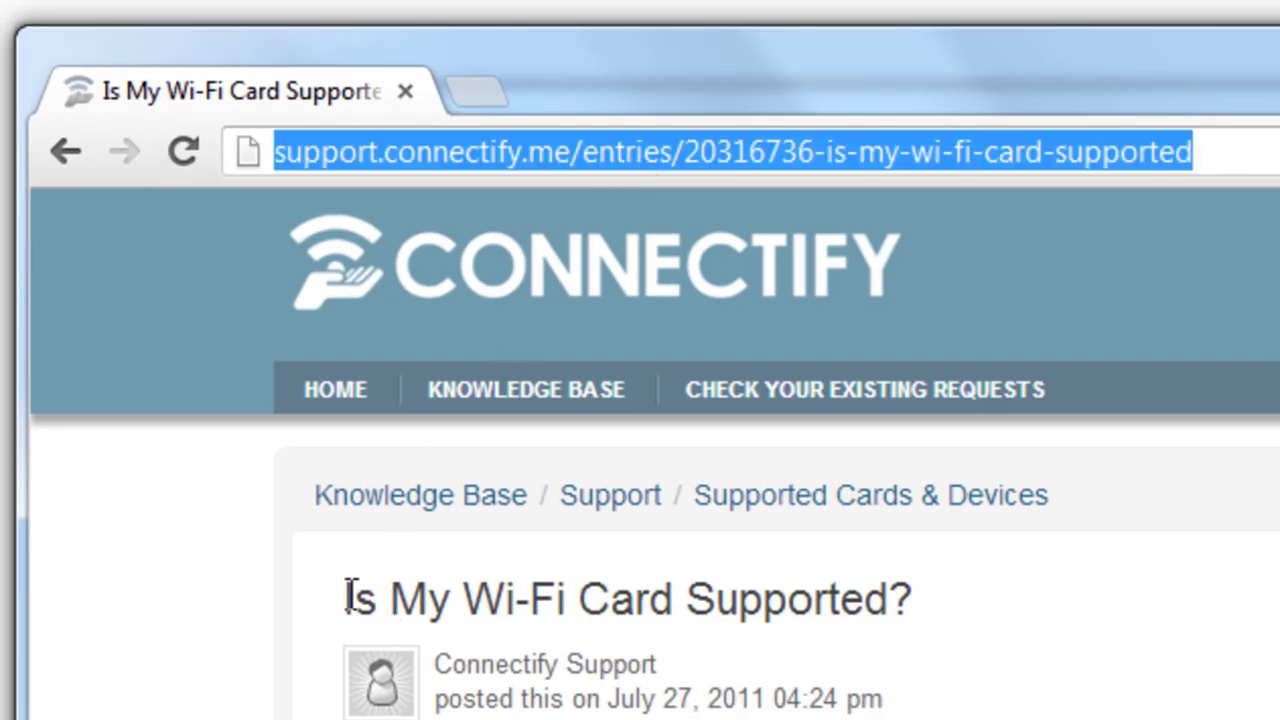
drag(346, 597, 869, 637)
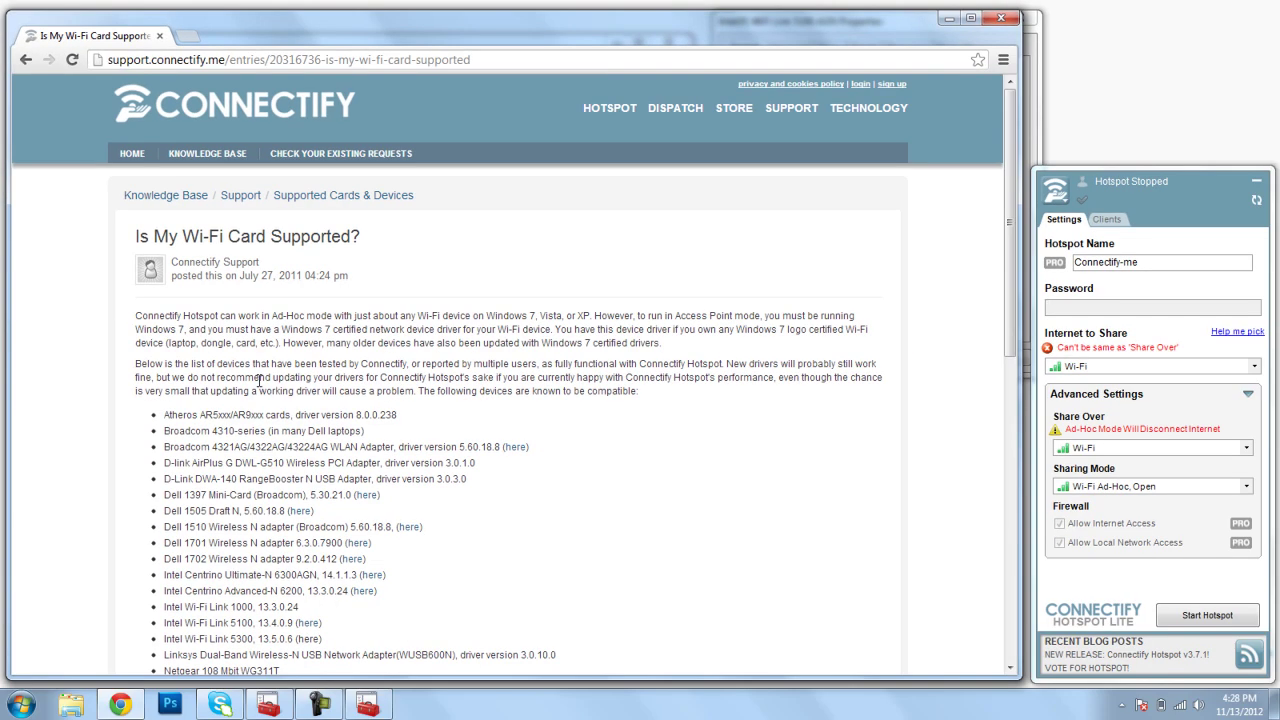
scroll(260, 382, down, 2)
scroll(260, 382, down, 1)
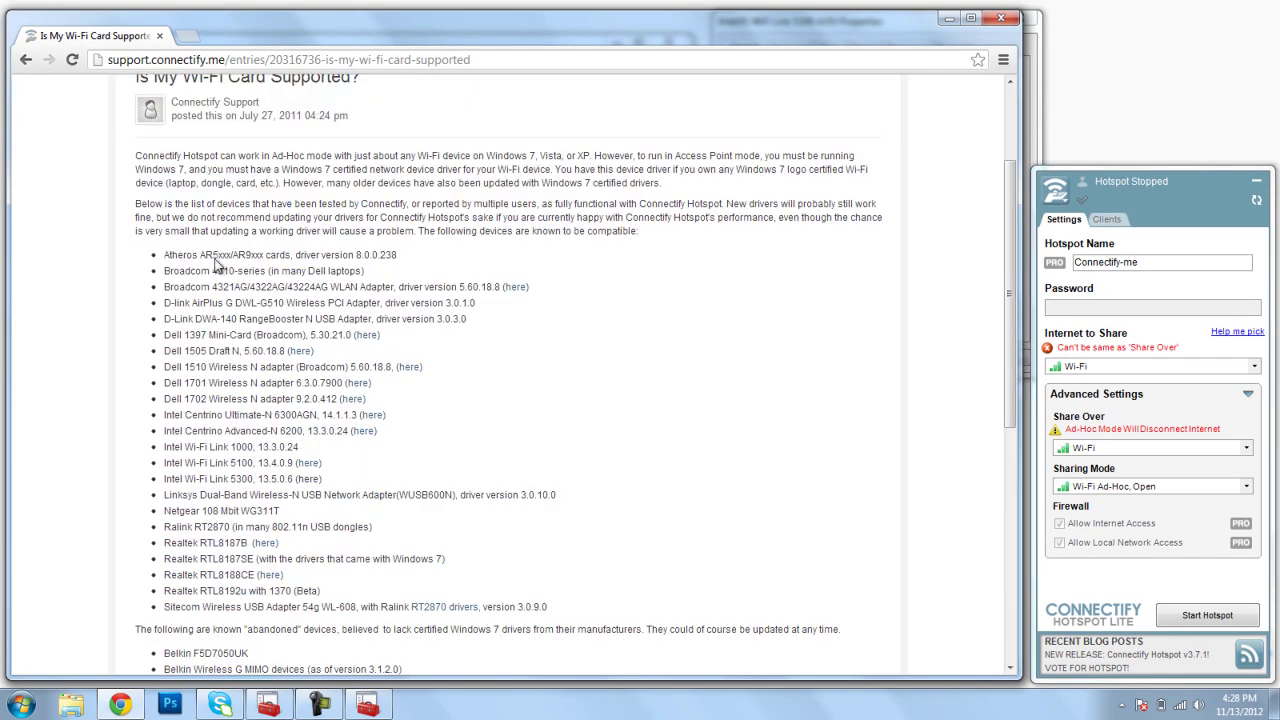
drag(164, 255, 590, 607)
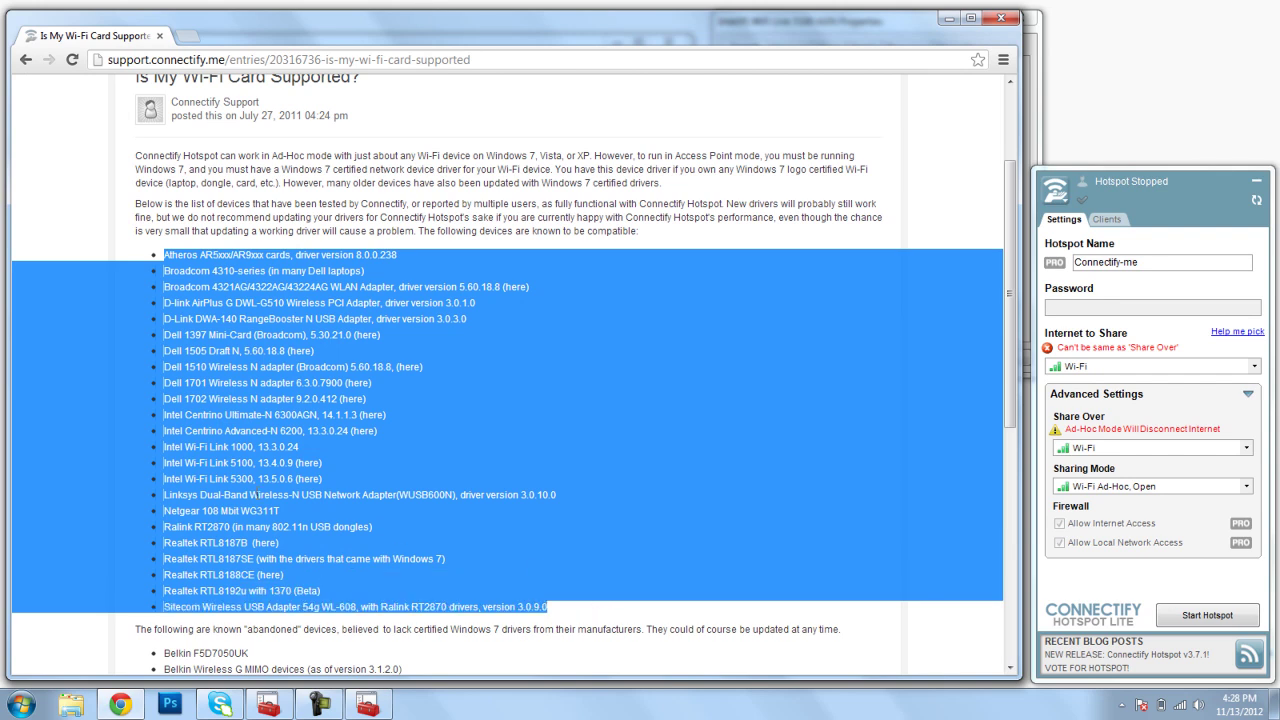
click(195, 461)
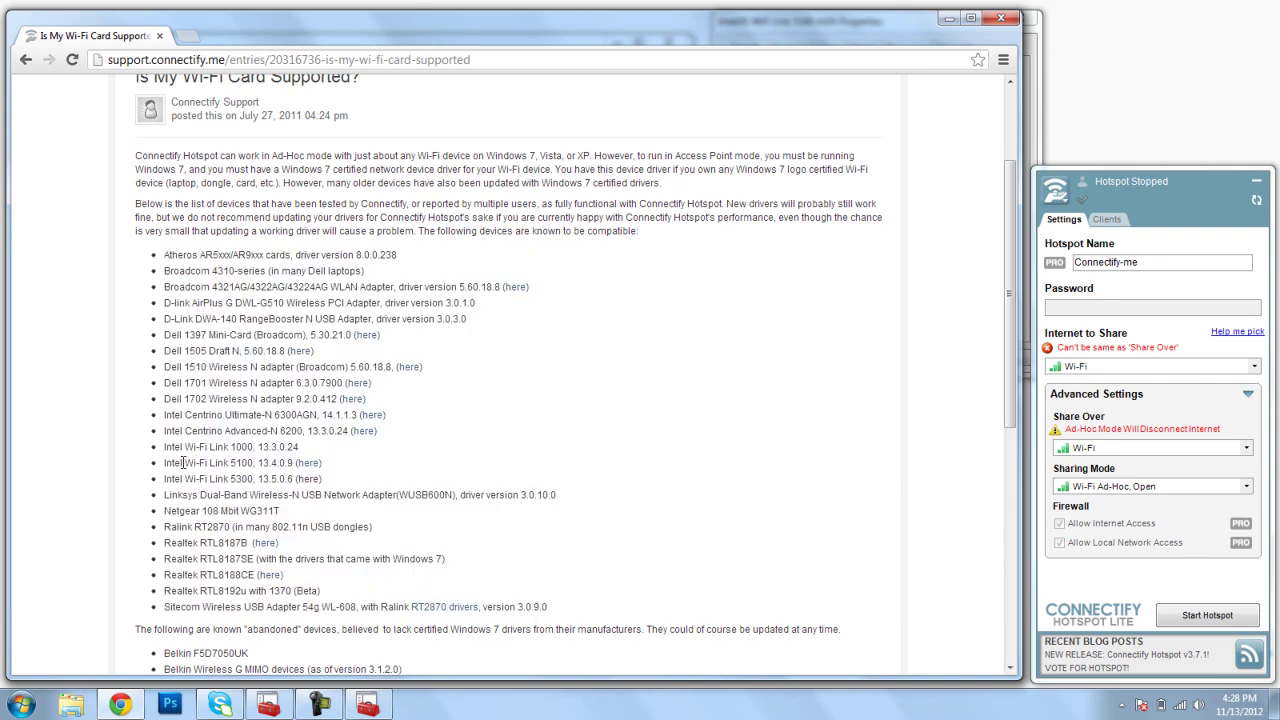
drag(164, 462, 253, 463)
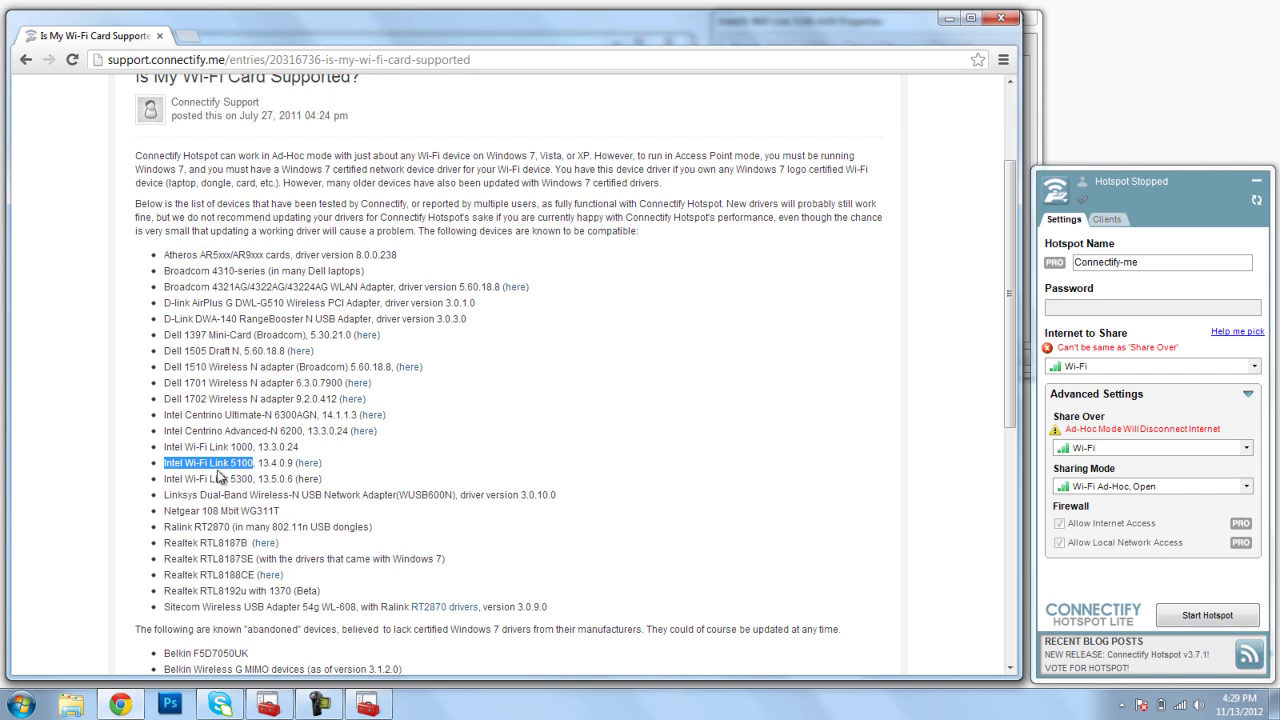
Step: Examine the list of "abandoned" devices believed to lack certified Windows 7 drivers
scroll(250, 445, down, 4)
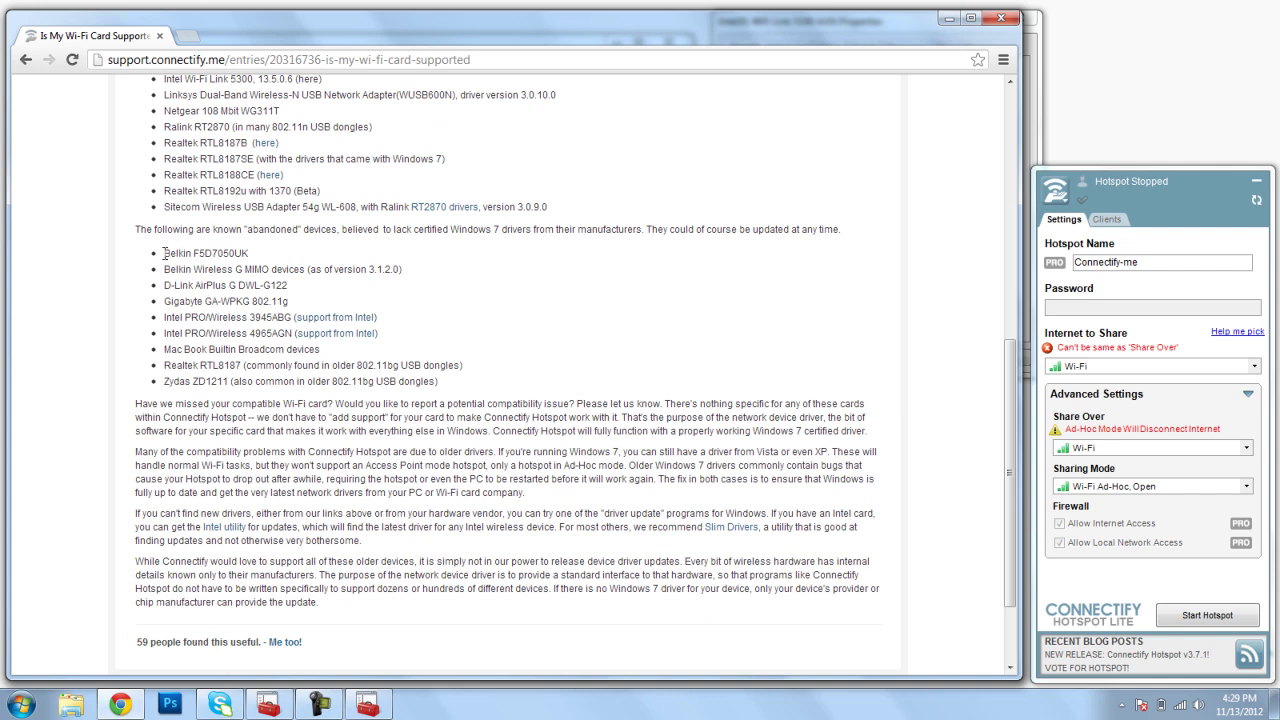
drag(165, 253, 452, 382)
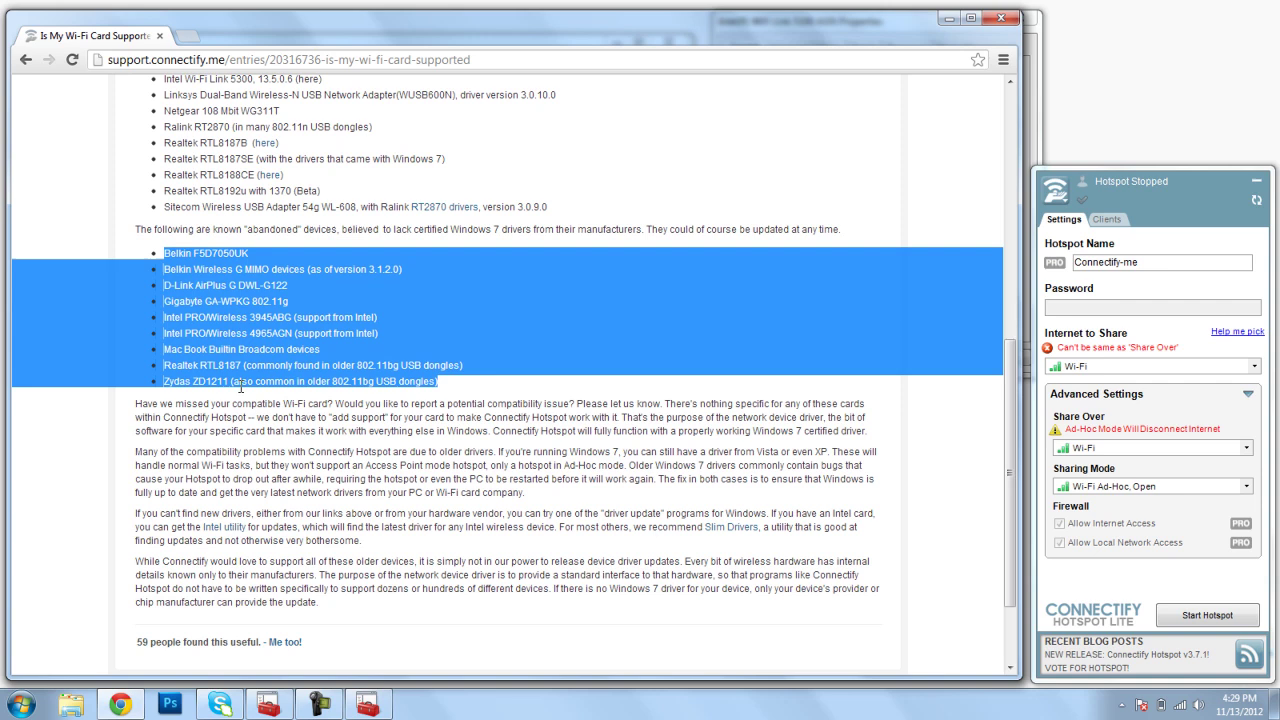
click(190, 331)
drag(184, 333, 240, 335)
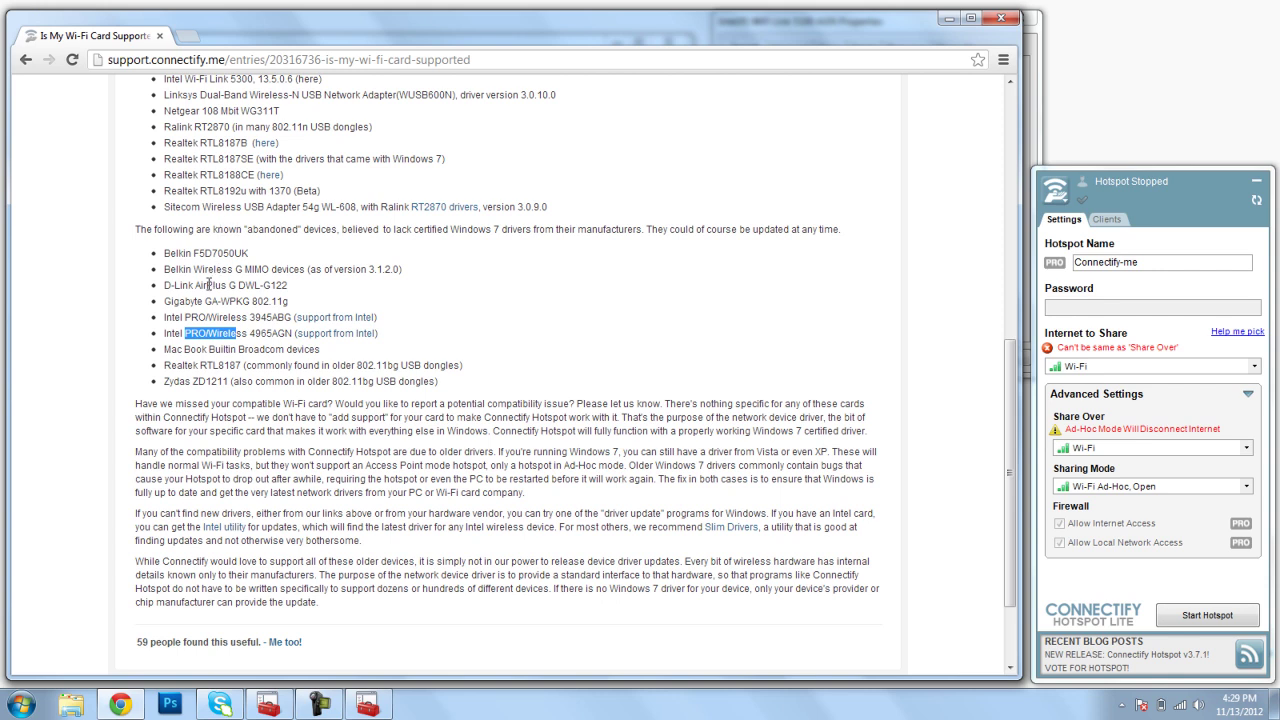
drag(168, 253, 280, 366)
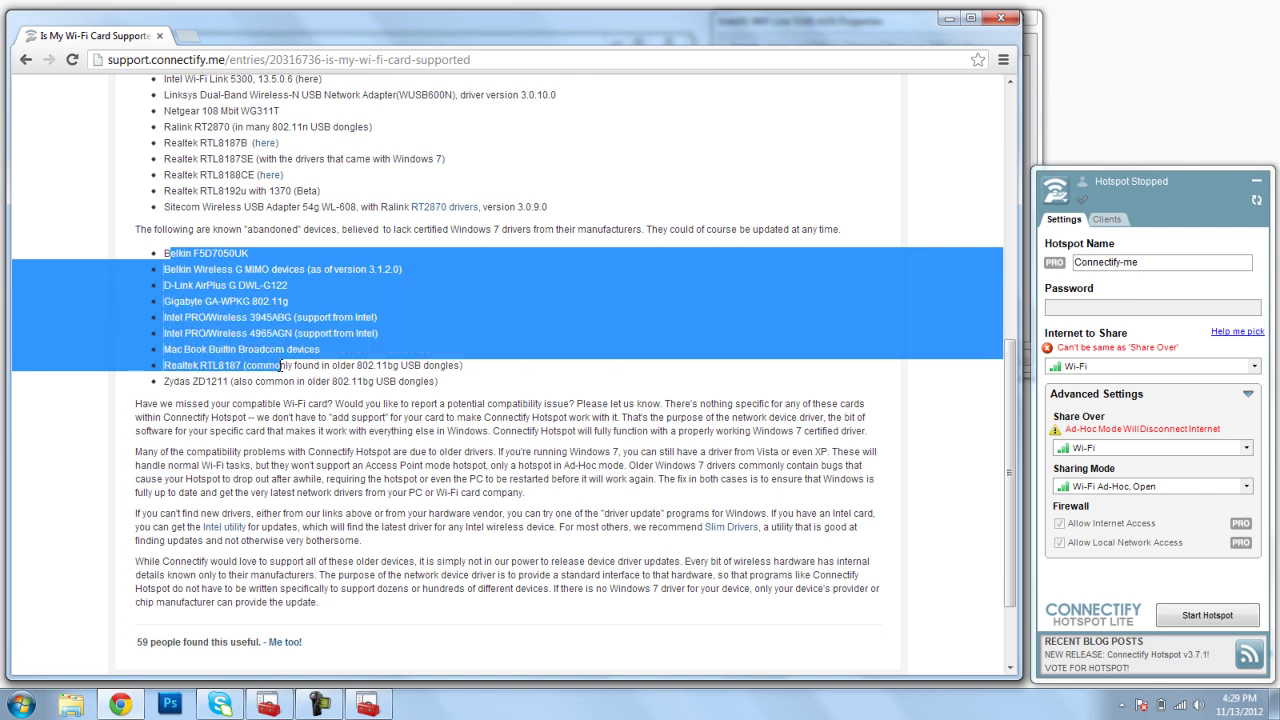
click(280, 366)
Step: Return to the compatible devices list and highlight the Intel Wi-Fi Link 5100 entry
scroll(279, 360, up, 3)
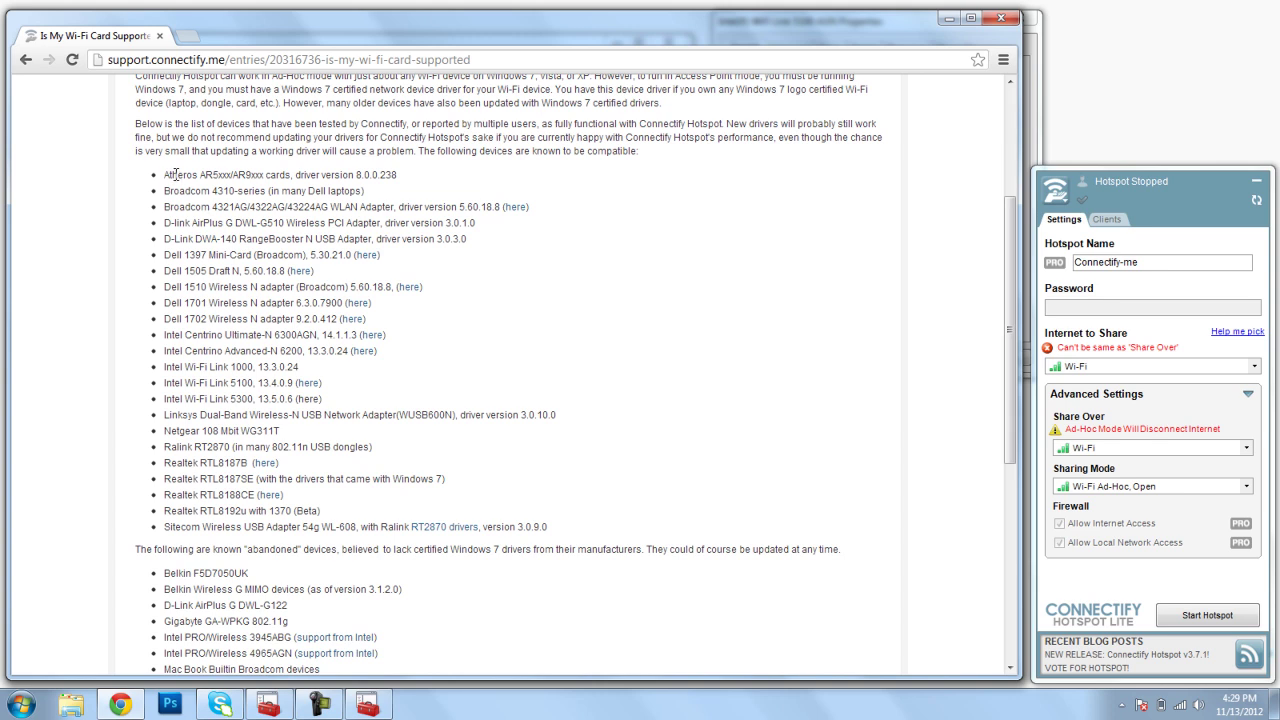
drag(176, 174, 264, 447)
click(248, 414)
drag(166, 383, 258, 393)
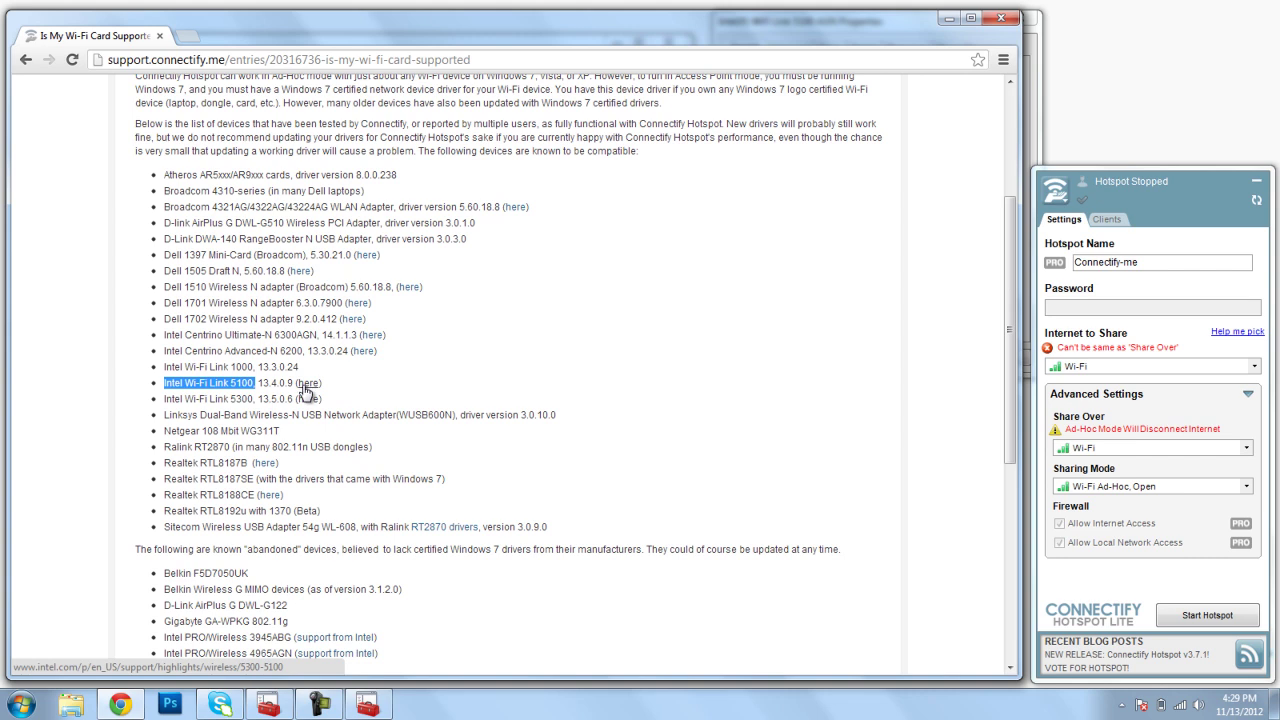
Step: Switch to Device Manager and run a driver update for the Intel(R) WiFi Link 5100 AGN from its driver properties
click(368, 705)
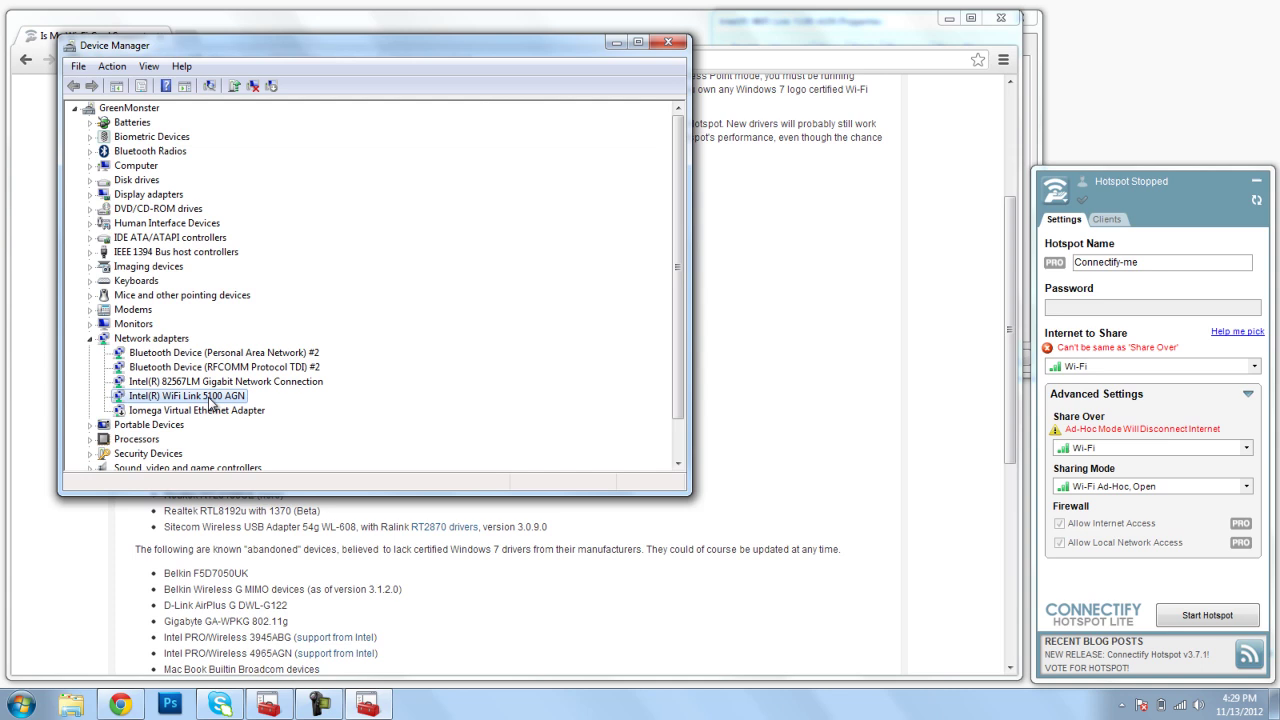
double_click(211, 398)
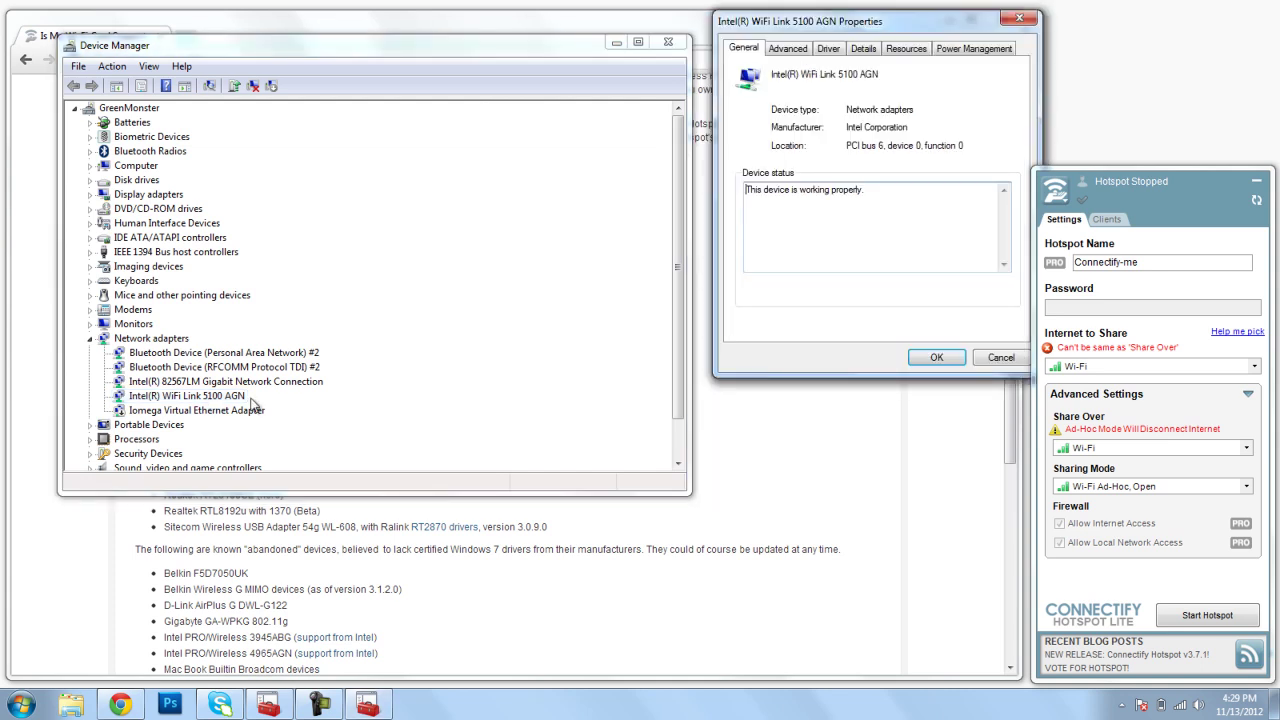
click(828, 50)
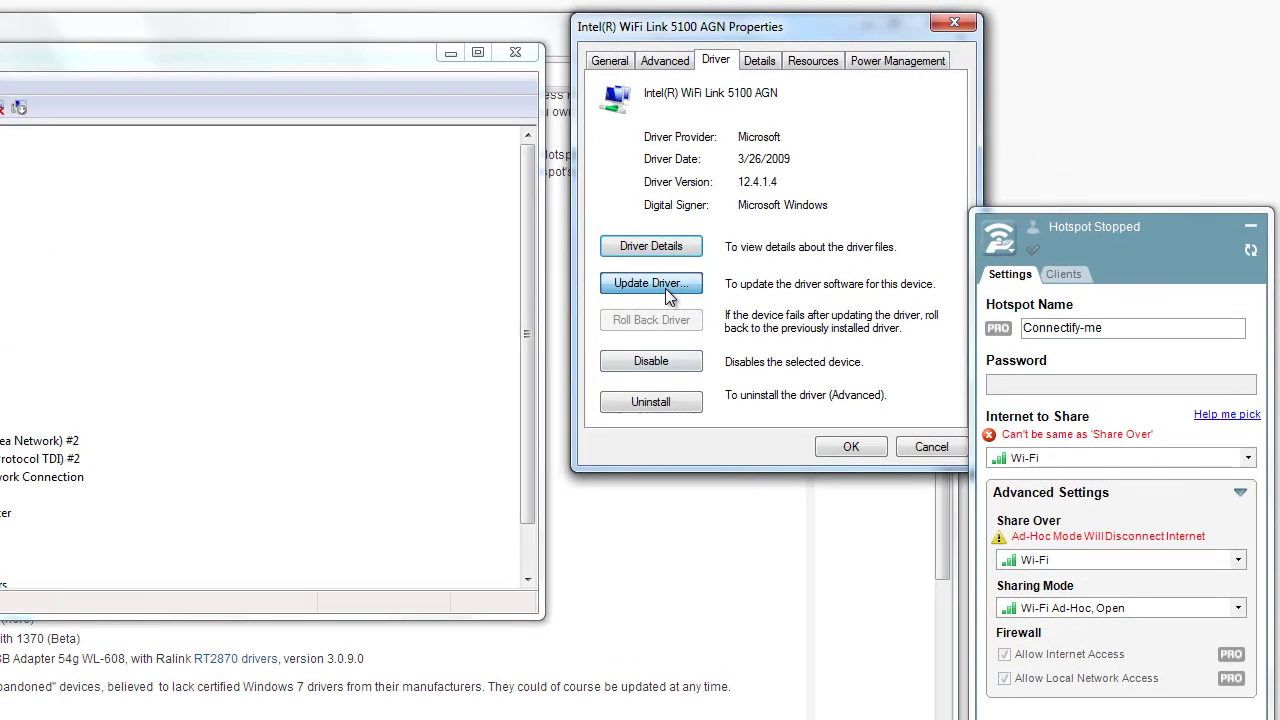
click(776, 226)
click(742, 224)
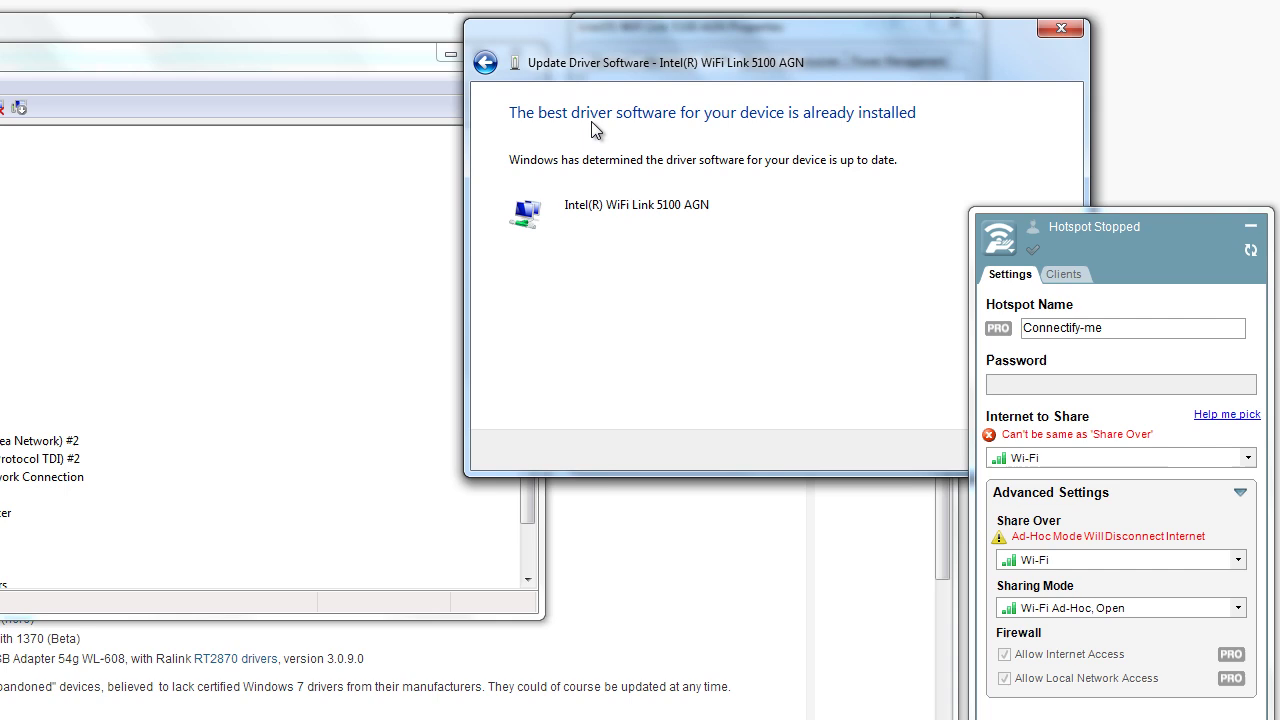
click(1064, 27)
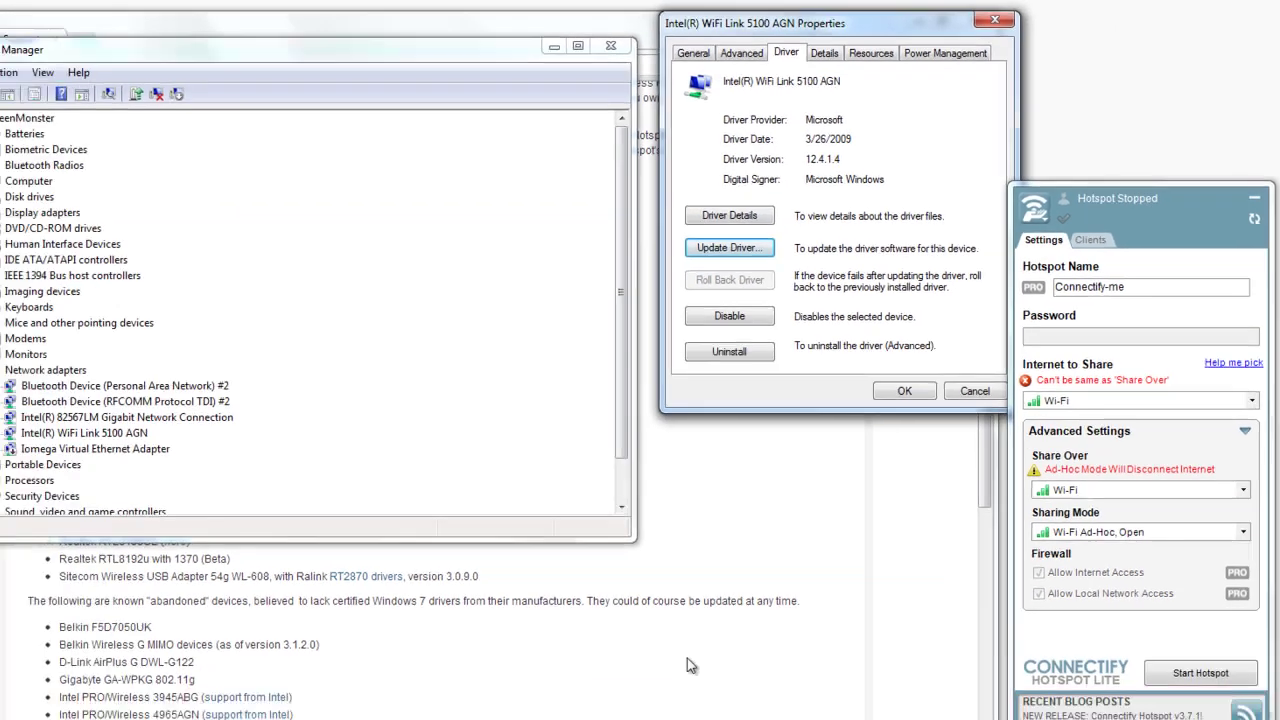
Step: Switch to Chrome and highlight the "Is My Wi-Fi Card Supported?" article title, returning to the compatible devices list
click(687, 658)
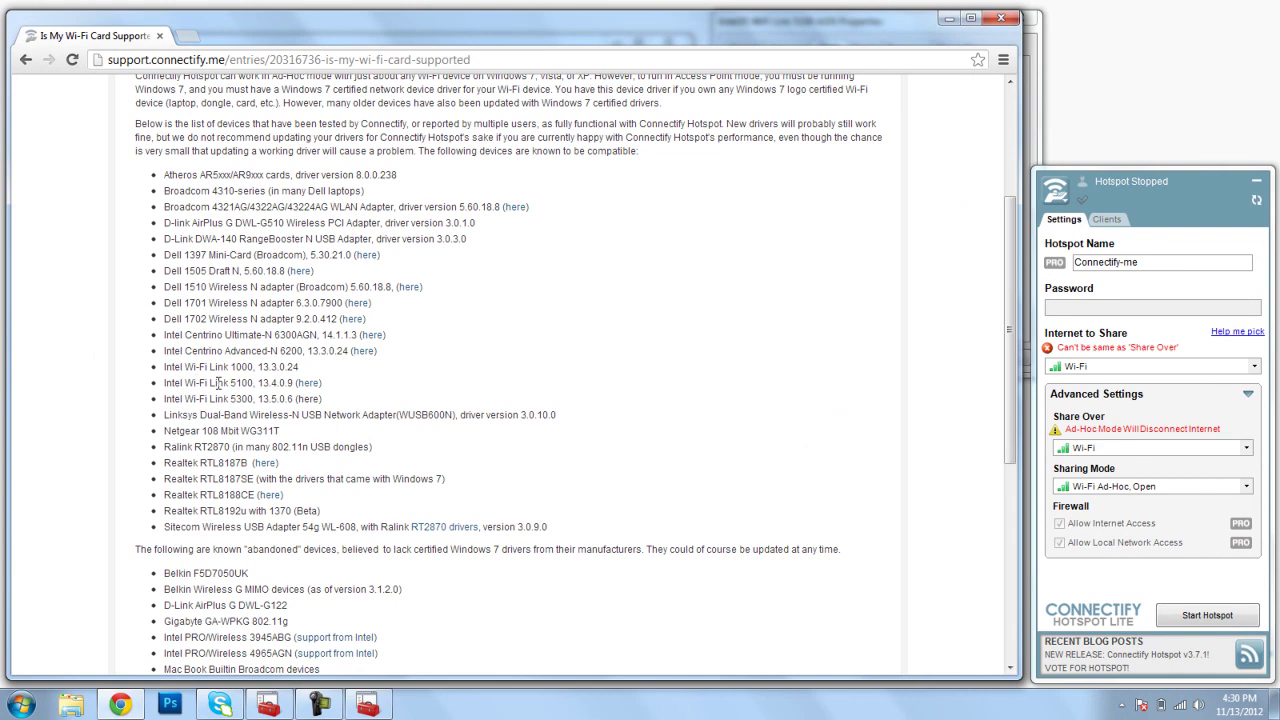
scroll(180, 255, up, 3)
drag(148, 236, 345, 240)
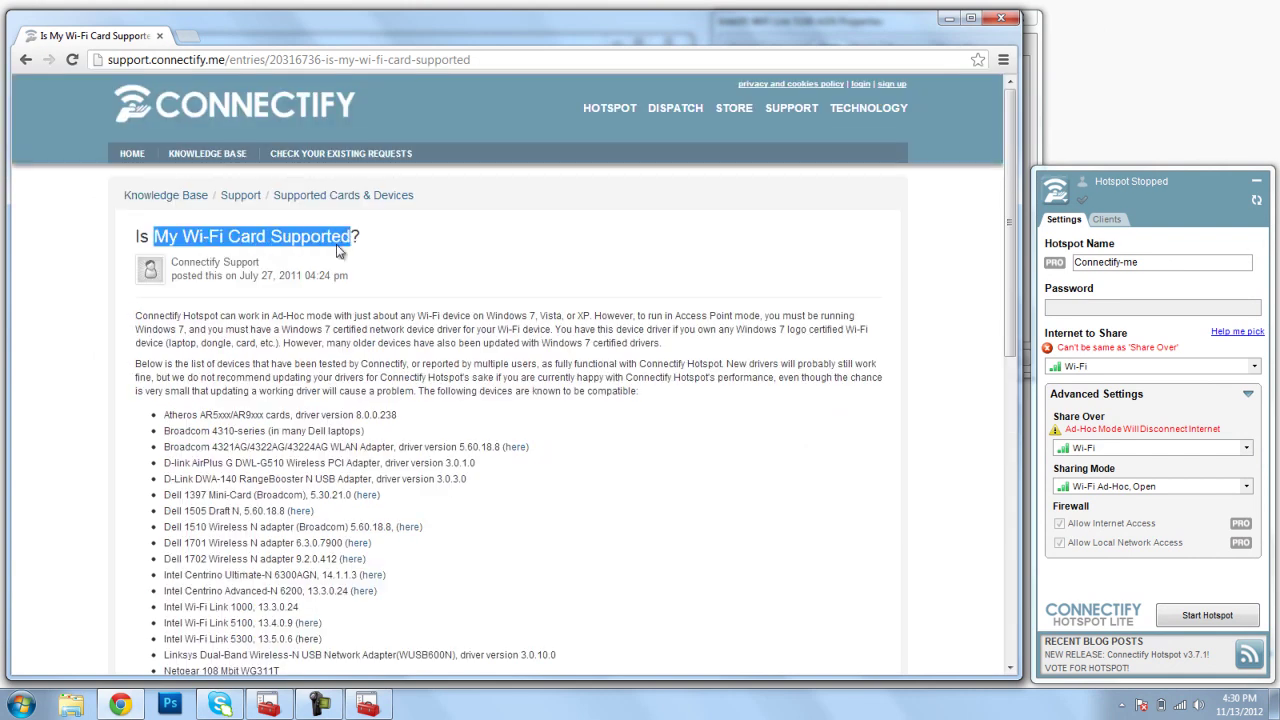
scroll(302, 316, down, 4)
scroll(312, 252, up, 1)
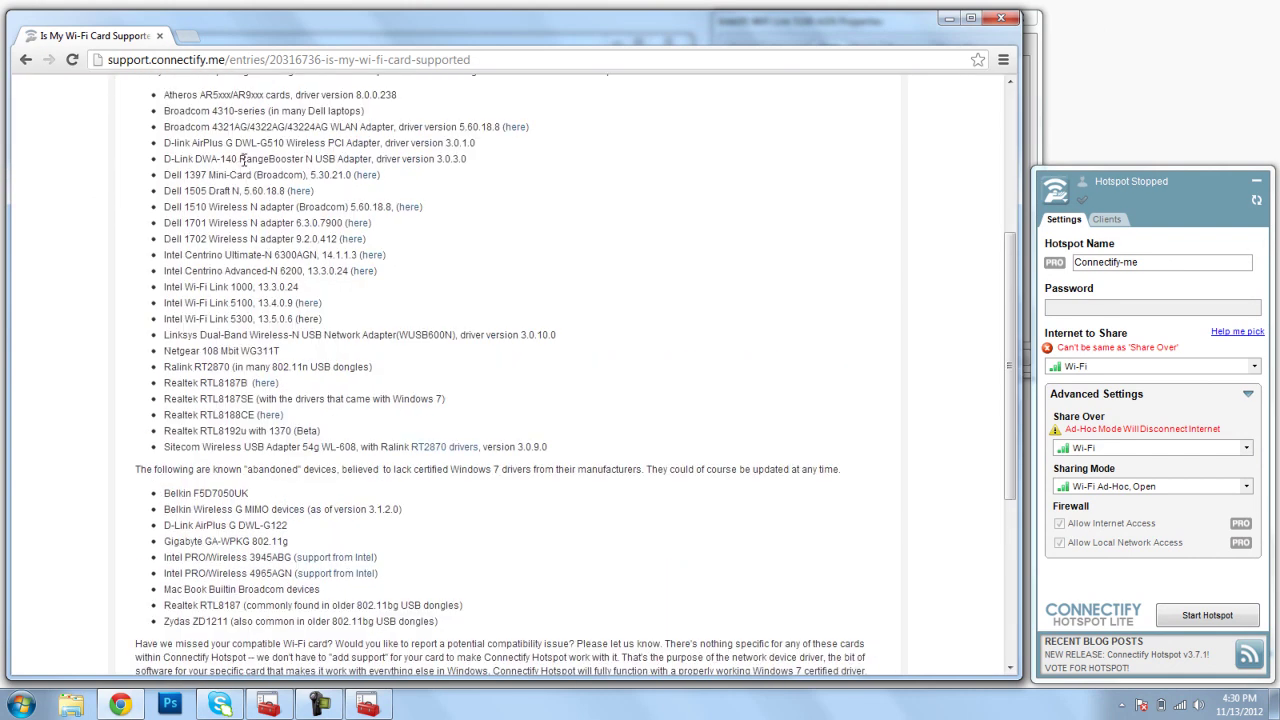
Step: Open the driver link for the Intel Wi-Fi Link 5100 and go to Intel's page for automatically detecting and updating drivers and software
drag(228, 304, 256, 304)
click(307, 303)
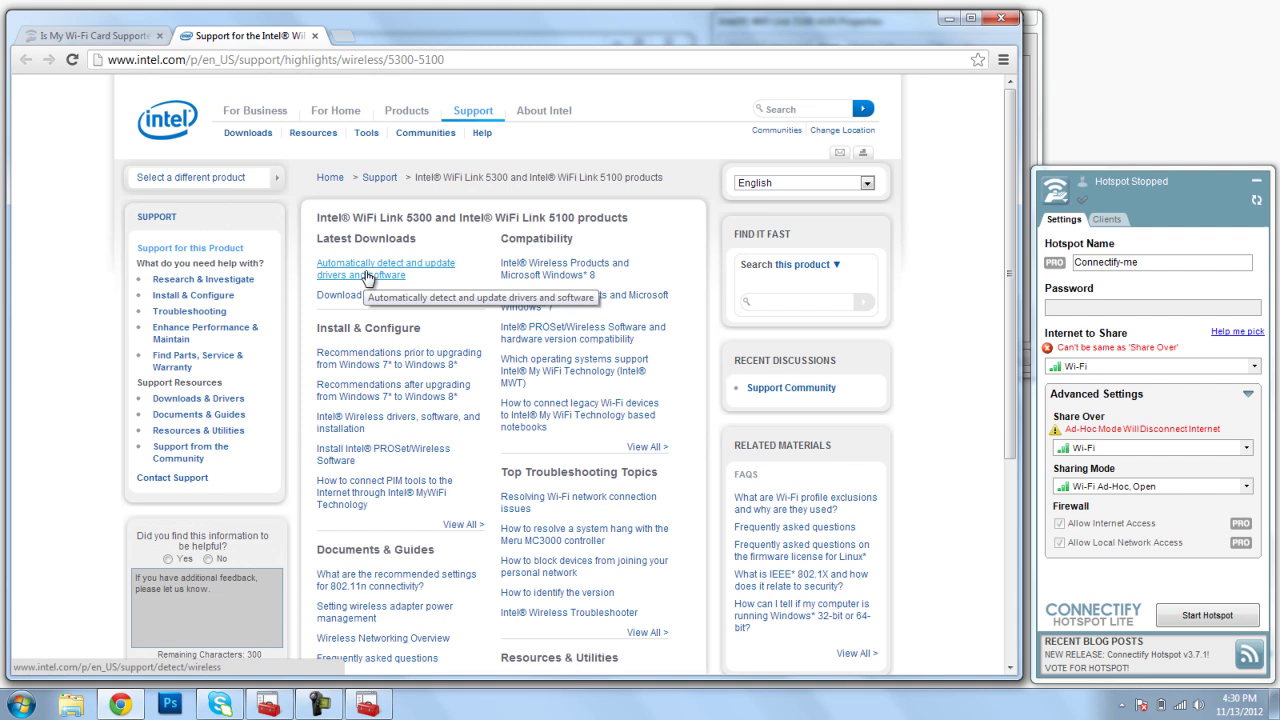
click(370, 270)
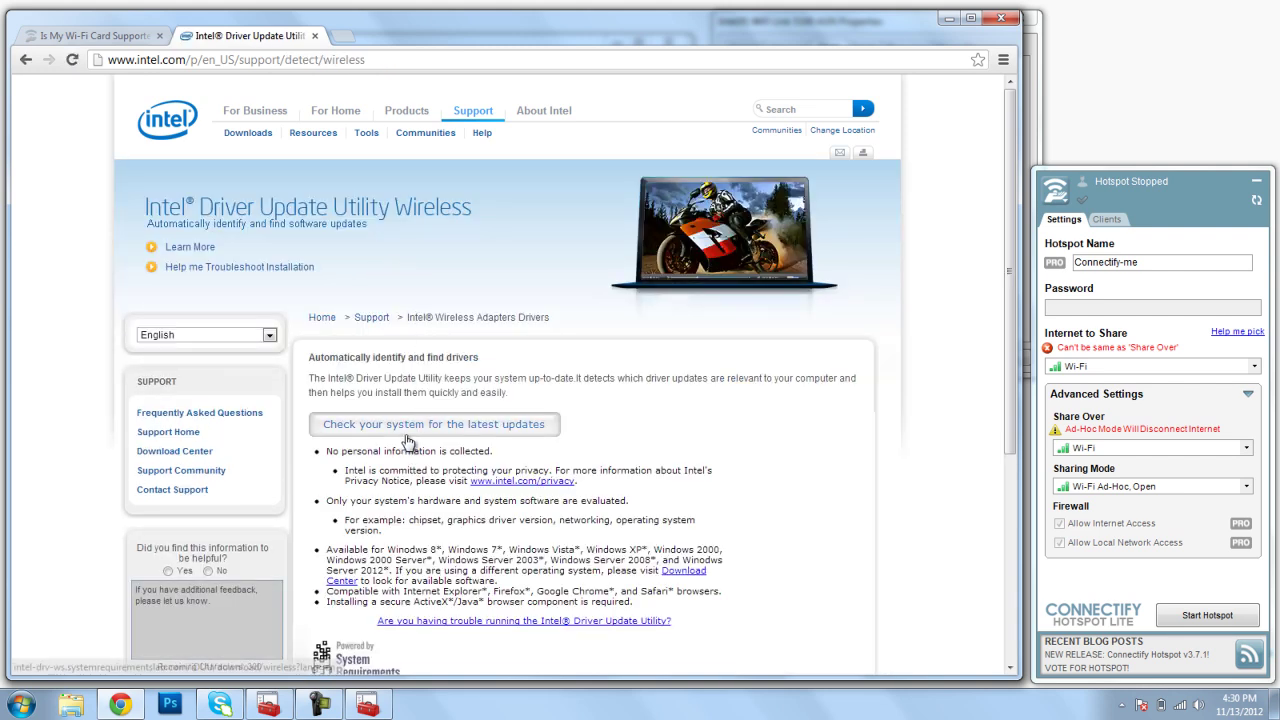
Step: Minimize the Chrome window and close the Intel(R) WiFi Link 5100 AGN properties dialog
click(951, 17)
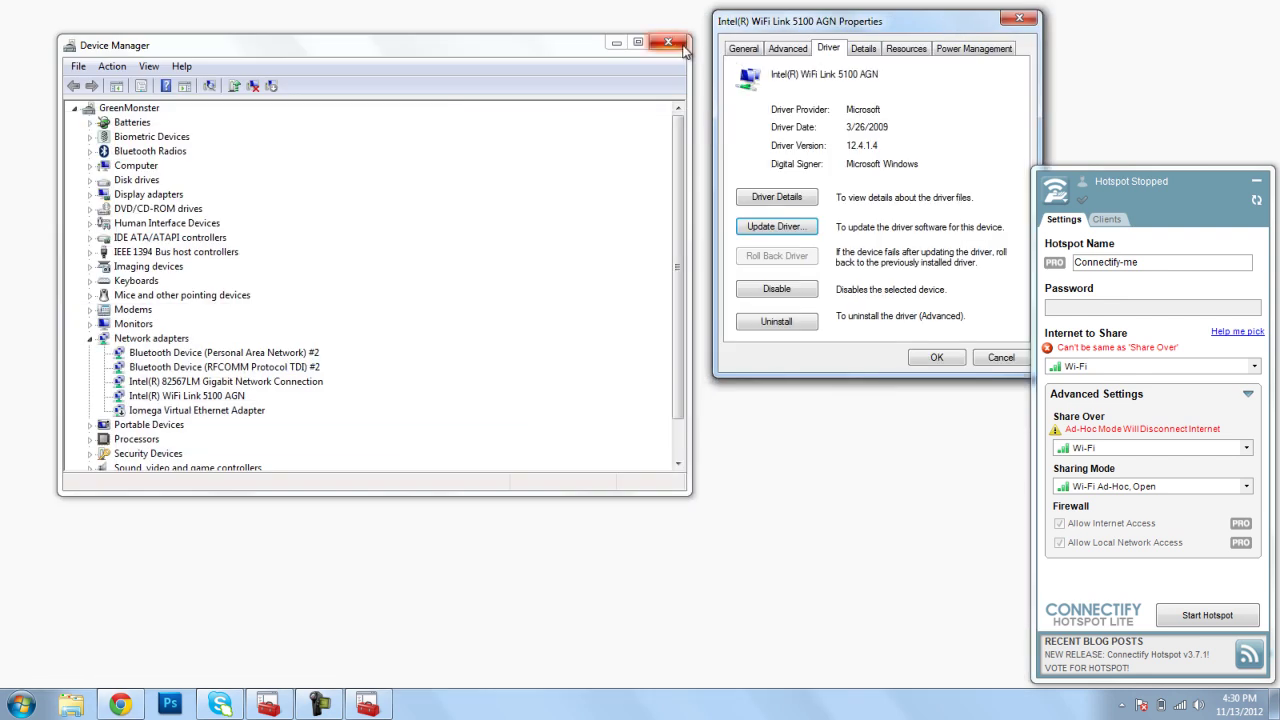
click(1019, 18)
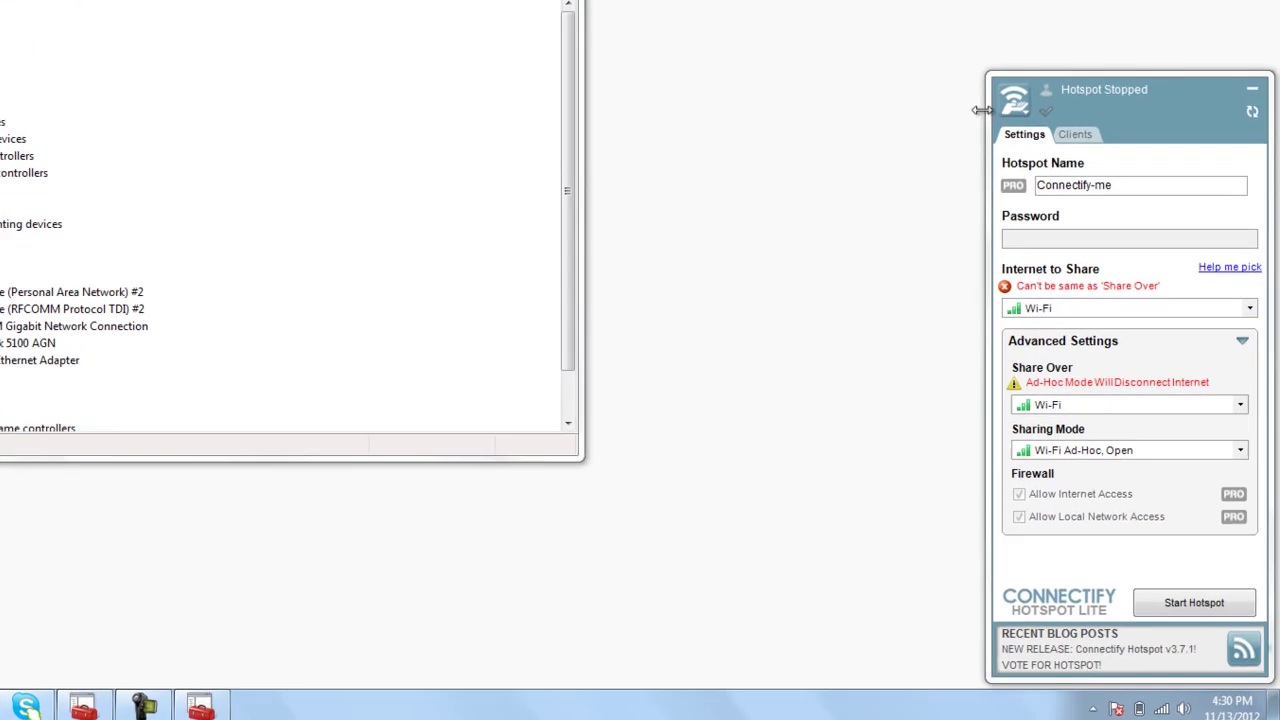
Step: Switch to Connectify Hotspot and select "Wi-Fi Ad-Hoc, Open" as the sharing mode
click(1110, 82)
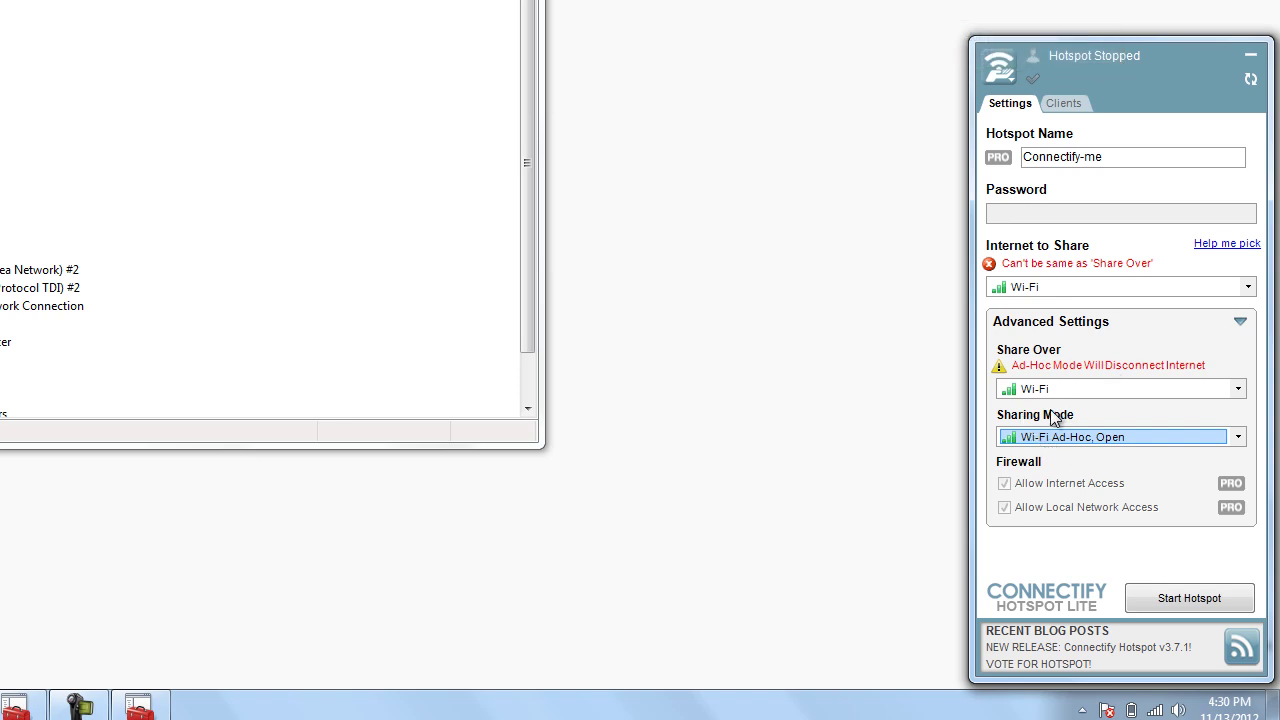
click(1062, 438)
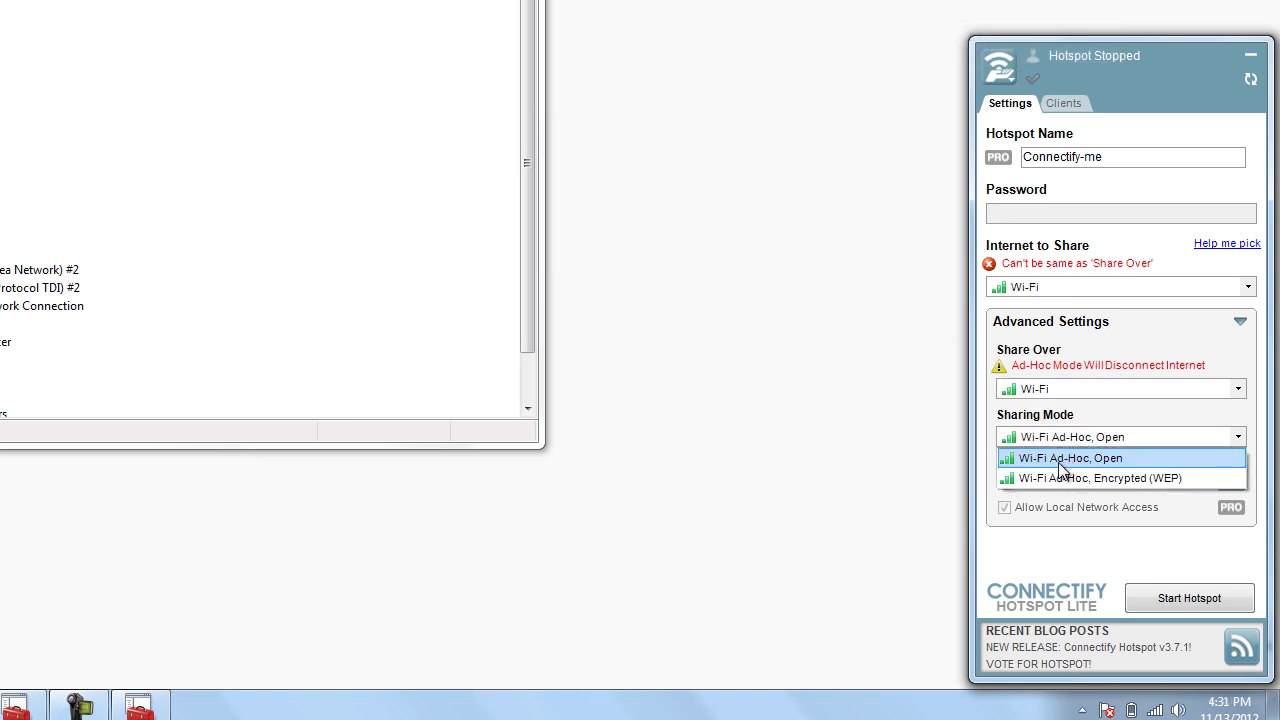
click(1054, 462)
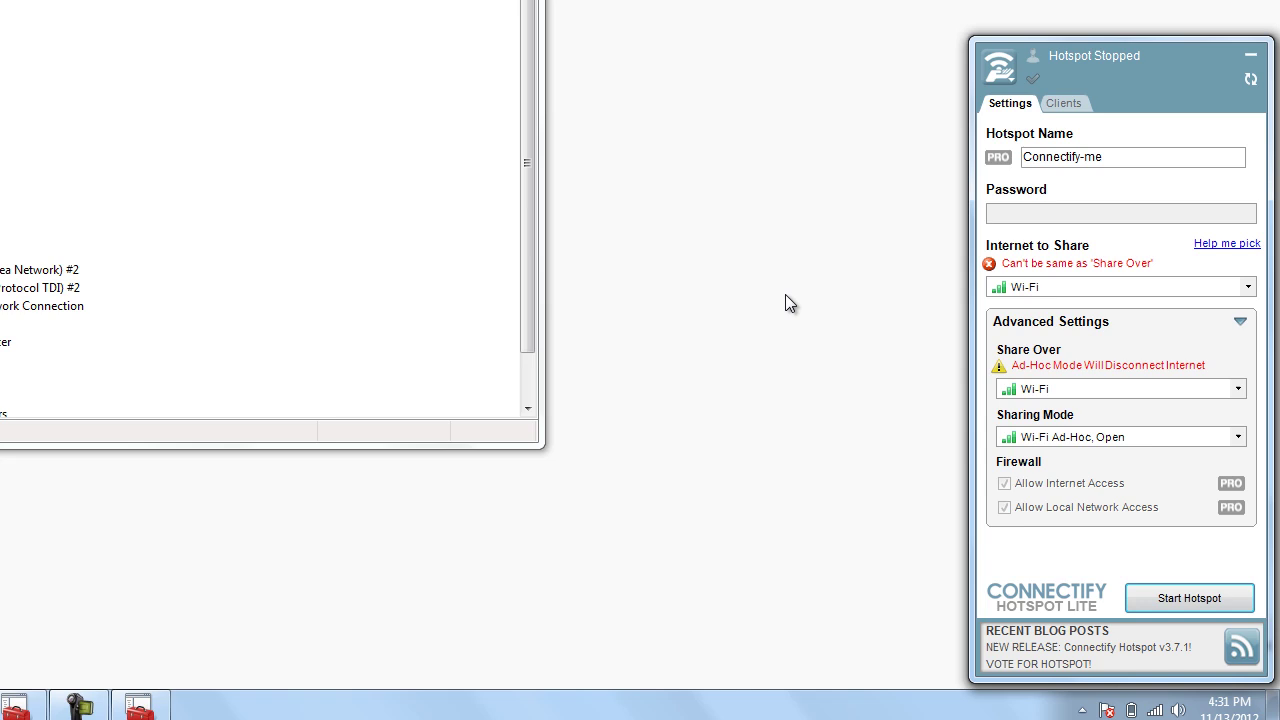